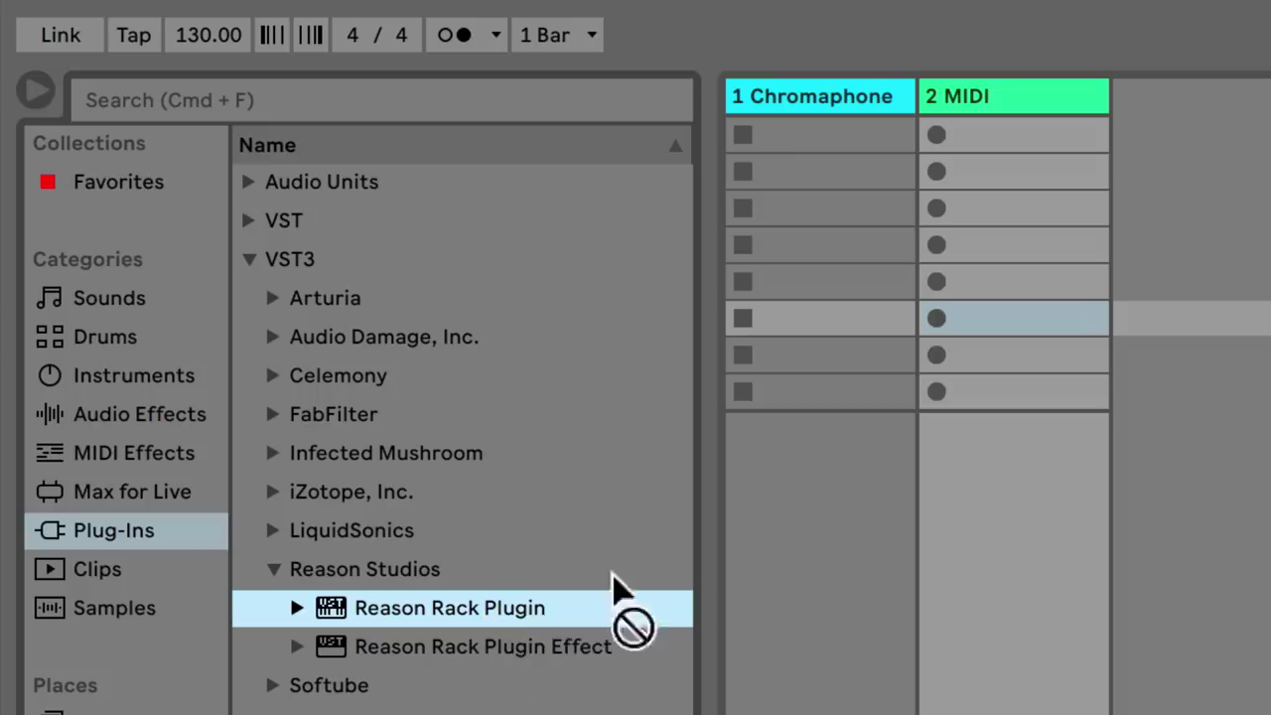
# Step: Load Reason Rack Plugin on the 2 MIDI track and place Scales & Chords above MIDI Out
pyautogui.moveTo(610, 574); pyautogui.dragTo(834, 422)
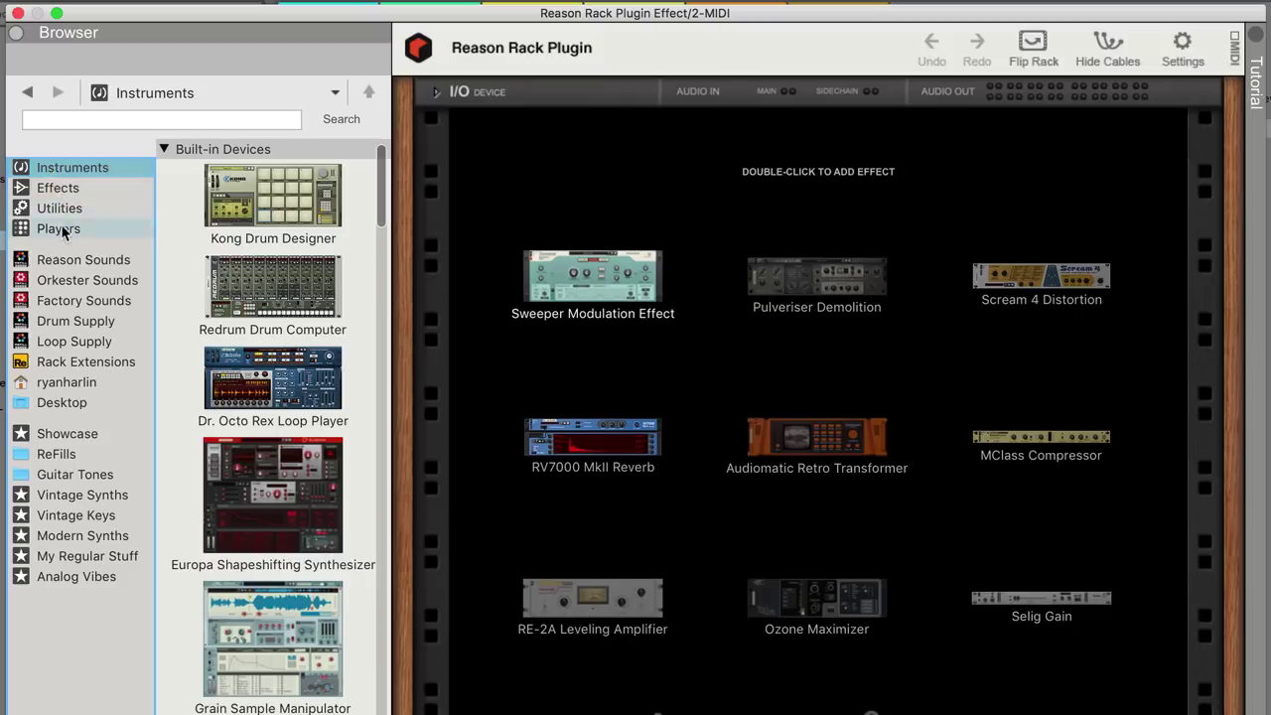
pyautogui.click(62, 230)
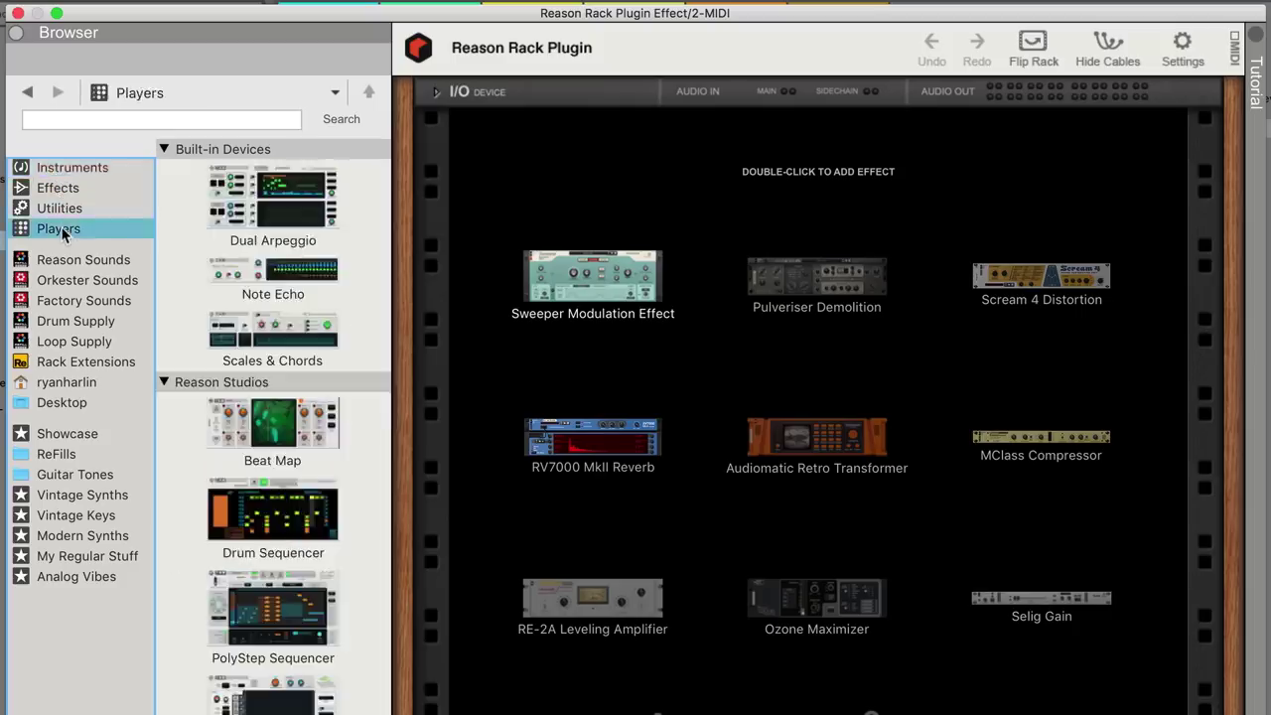
pyautogui.moveTo(273, 333); pyautogui.dragTo(497, 280)
pyautogui.moveTo(597, 256); pyautogui.dragTo(625, 224)
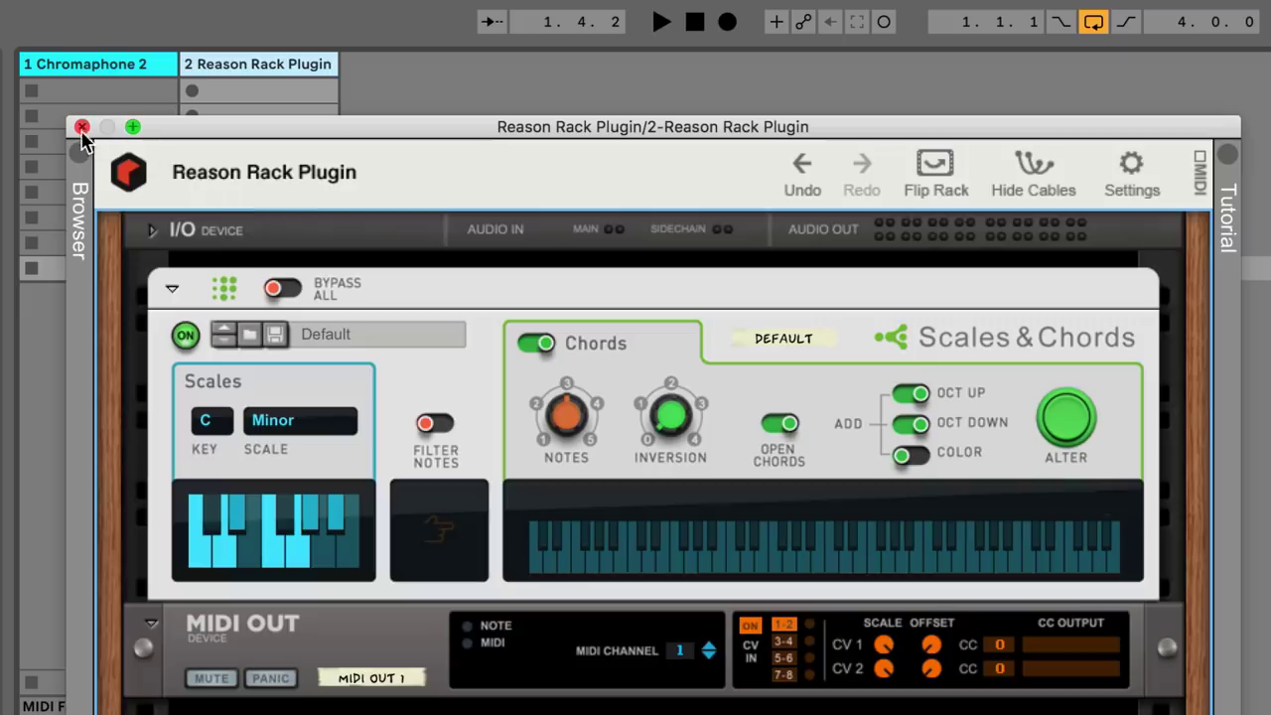
# Step: Set track 1's MIDI From to 2-Reason Rack Plugin / Reason Rack Plugin, monitor In, and arm track 2
pyautogui.click(81, 126)
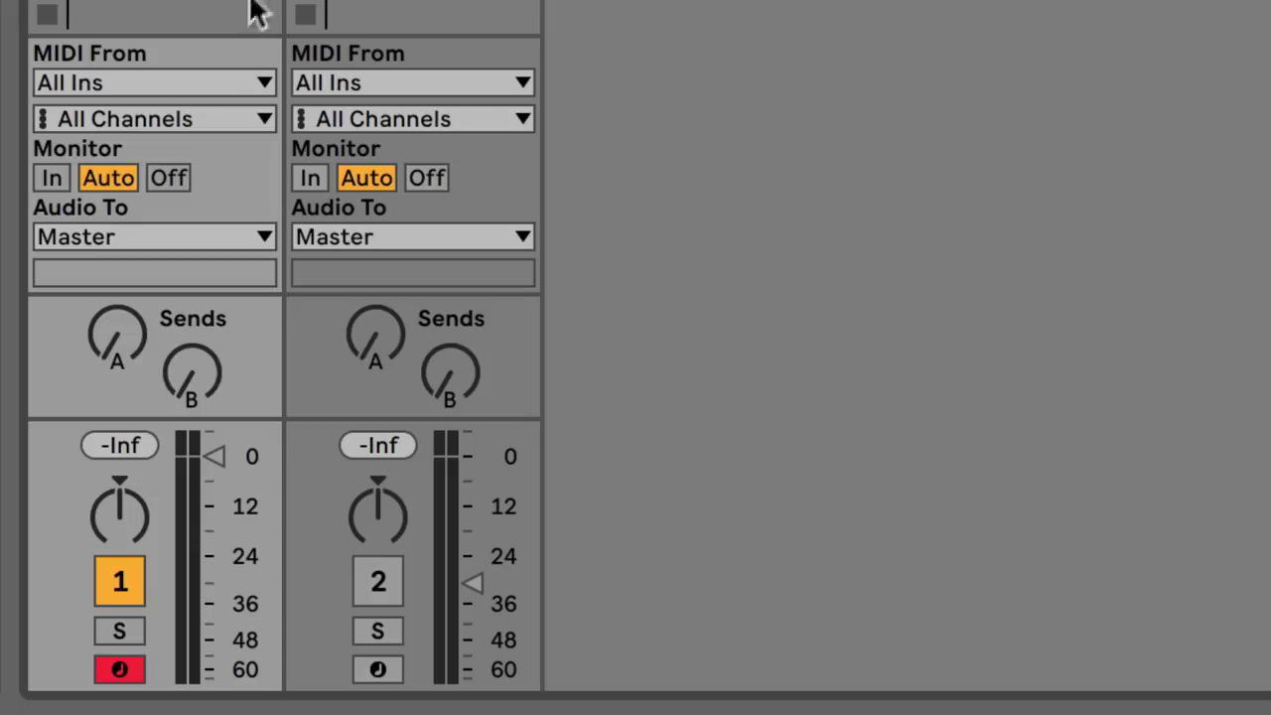
pyautogui.click(193, 77)
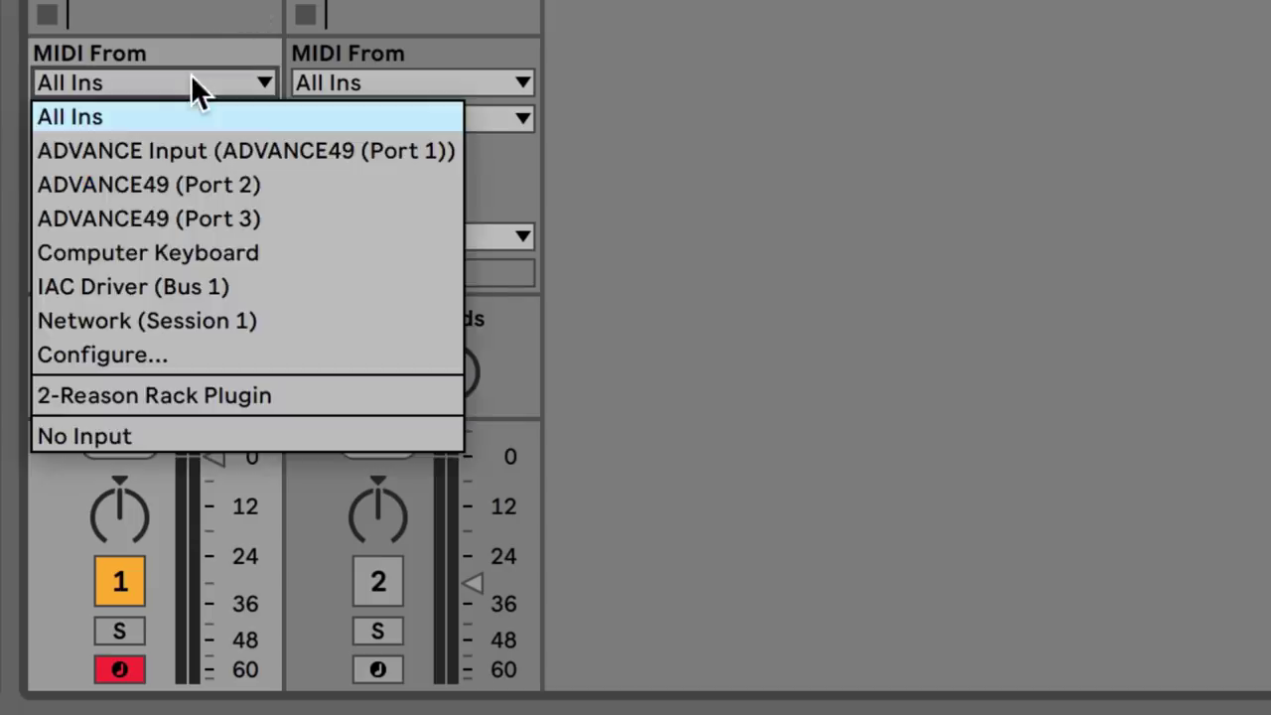
pyautogui.click(123, 395)
pyautogui.click(95, 119)
pyautogui.click(103, 227)
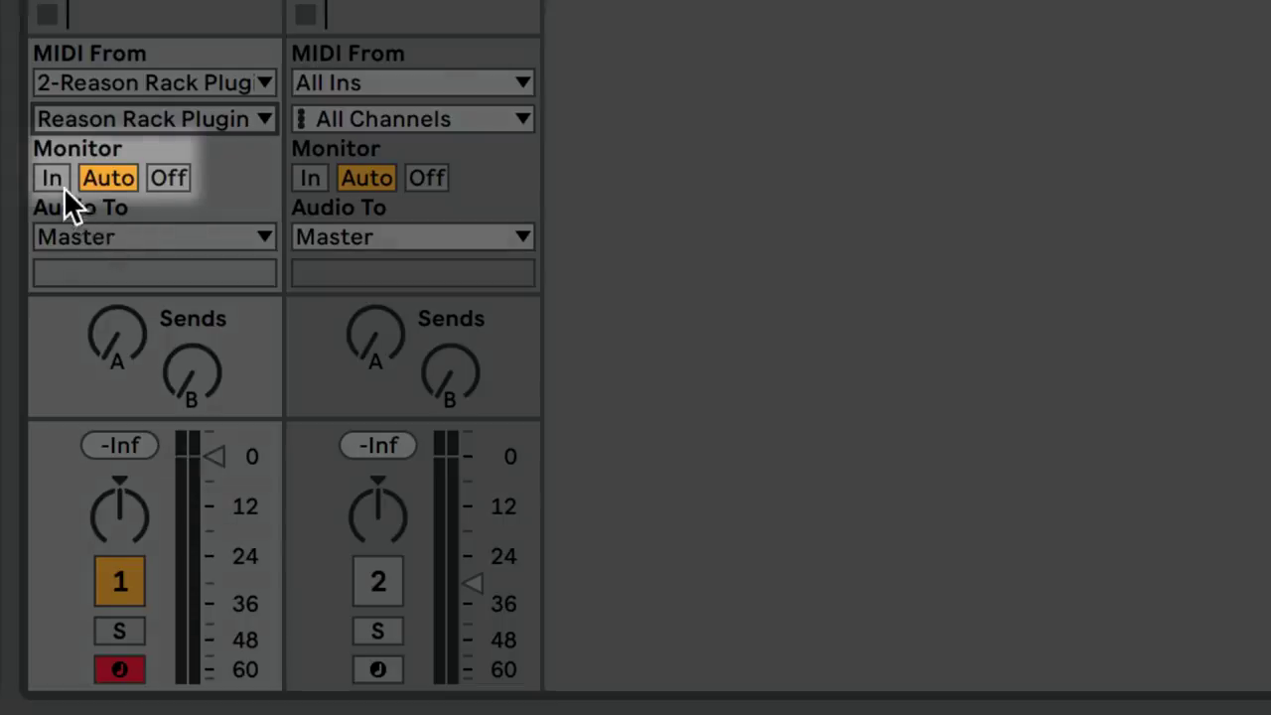
pyautogui.click(53, 179)
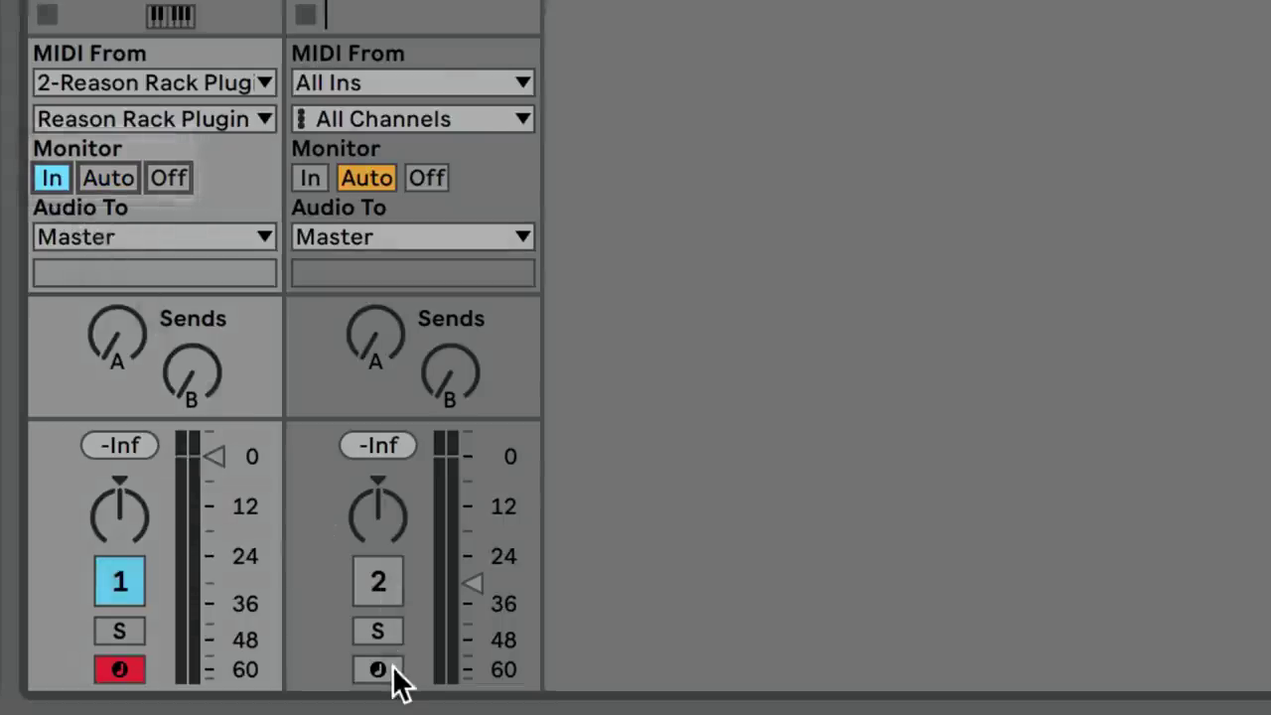
pyautogui.click(387, 669)
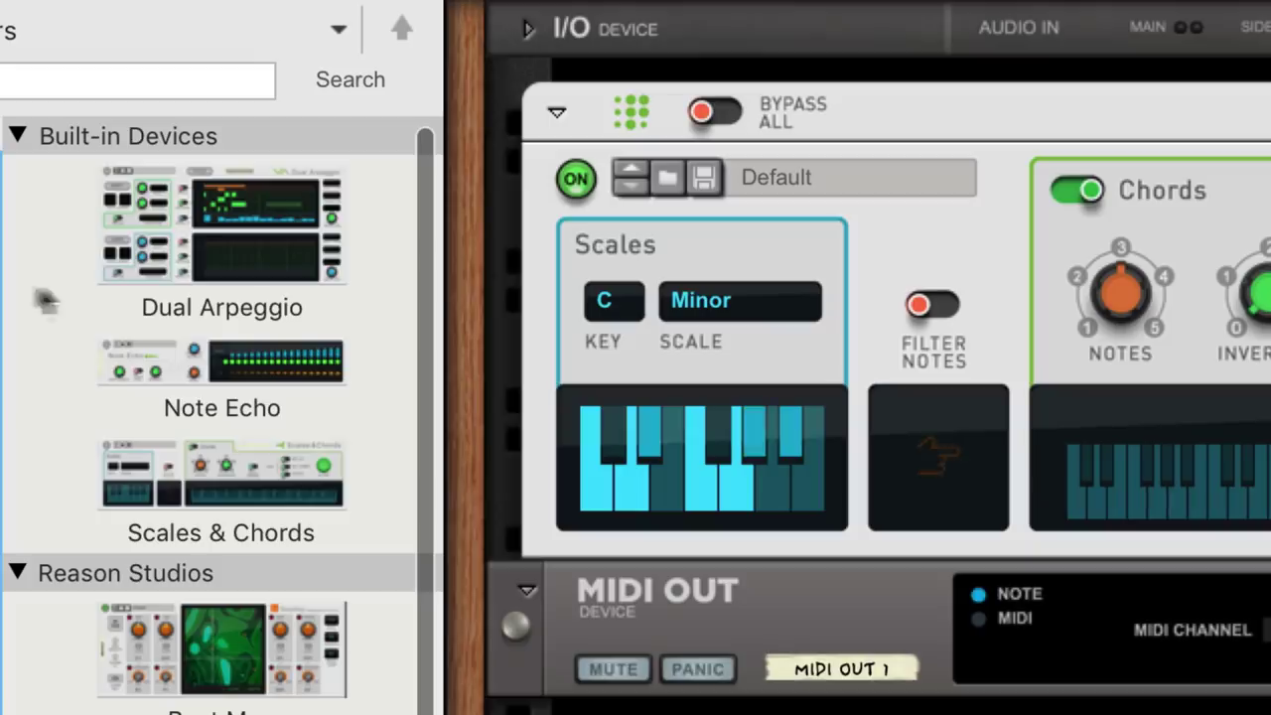
# Step: Add Dual Arpeggio from the Players browser just below Scales & Chords
pyautogui.moveTo(238, 266); pyautogui.dragTo(576, 542)
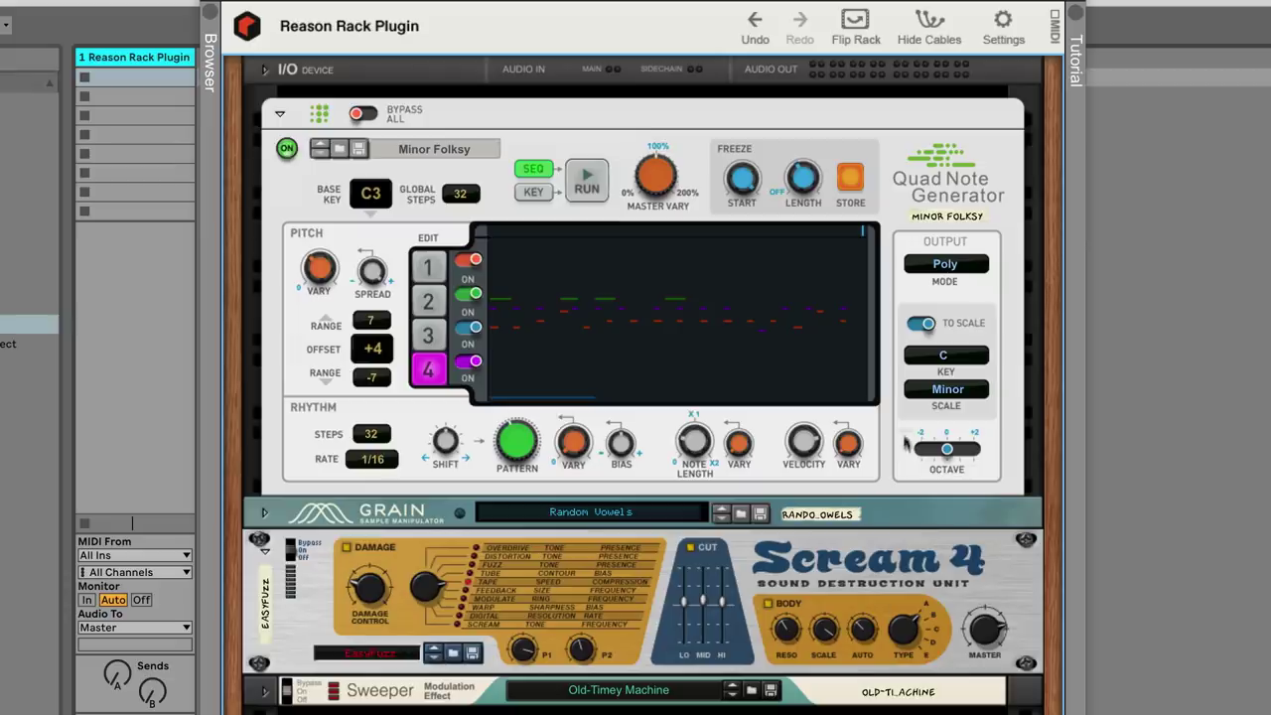
# Step: Combine Quad Note Generator, Grain, Scream 4 and Sweeper into a Combinator
pyautogui.click(906, 425)
pyautogui.keyDown('shift'); pyautogui.click(898, 533); pyautogui.keyUp('shift')
pyautogui.keyDown('shift'); pyautogui.click(897, 556); pyautogui.keyUp('shift')
pyautogui.keyDown('shift'); pyautogui.click(866, 685); pyautogui.keyUp('shift')
pyautogui.rightClick(906, 370)
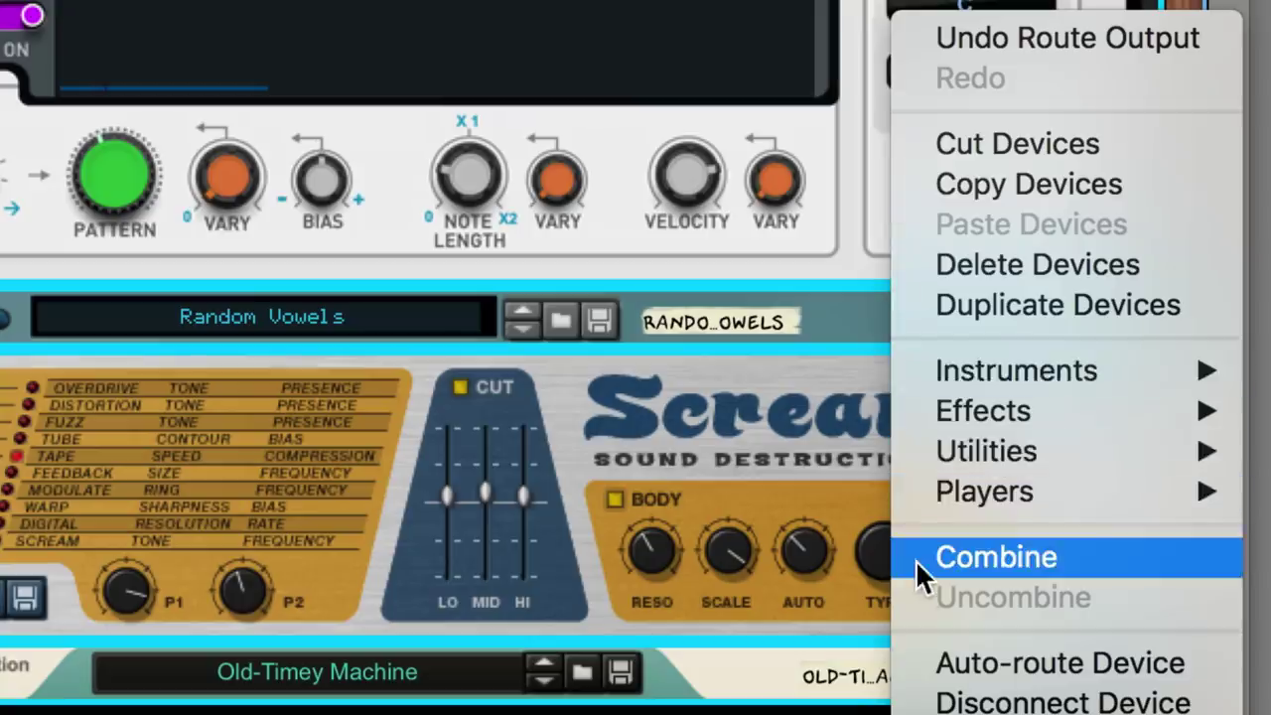
pyautogui.click(921, 637)
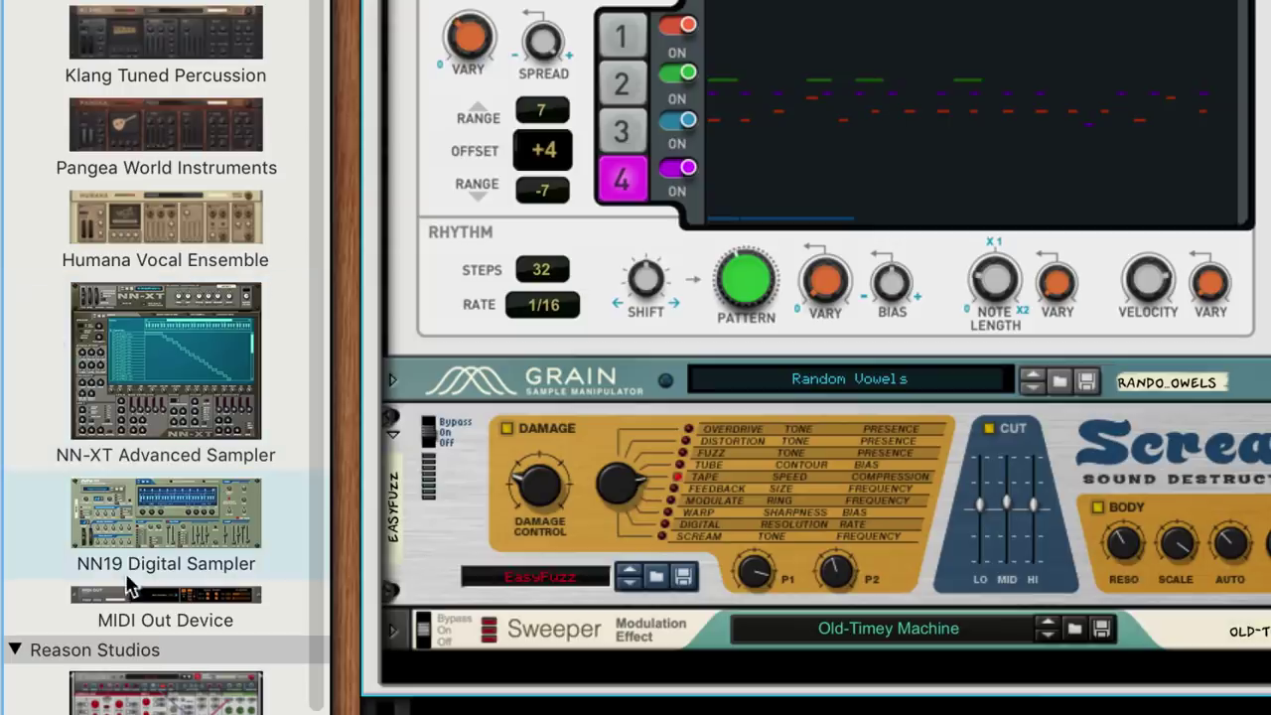
# Step: Insert a MIDI Out Device below Sweeper and move Quad Note Generator above the Combinator
pyautogui.moveTo(290, 636); pyautogui.dragTo(390, 690)
pyautogui.moveTo(144, 588); pyautogui.dragTo(119, 576)
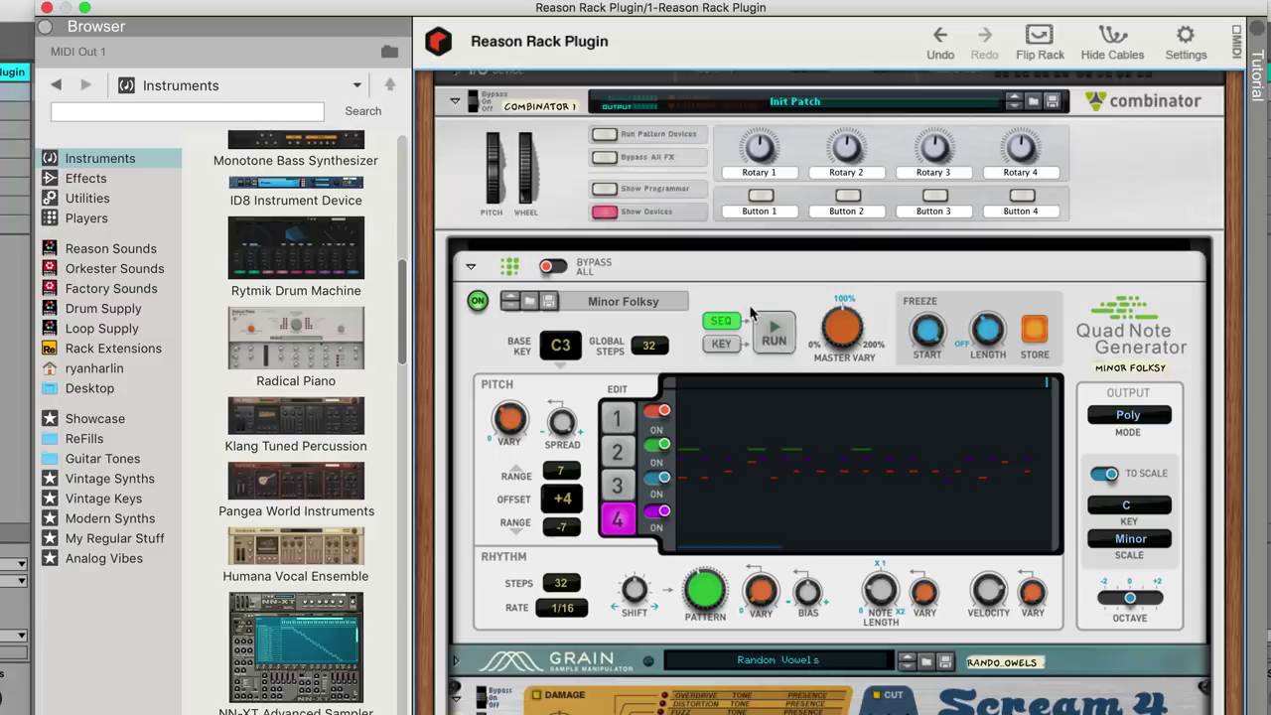
pyautogui.moveTo(752, 314); pyautogui.dragTo(739, 153)
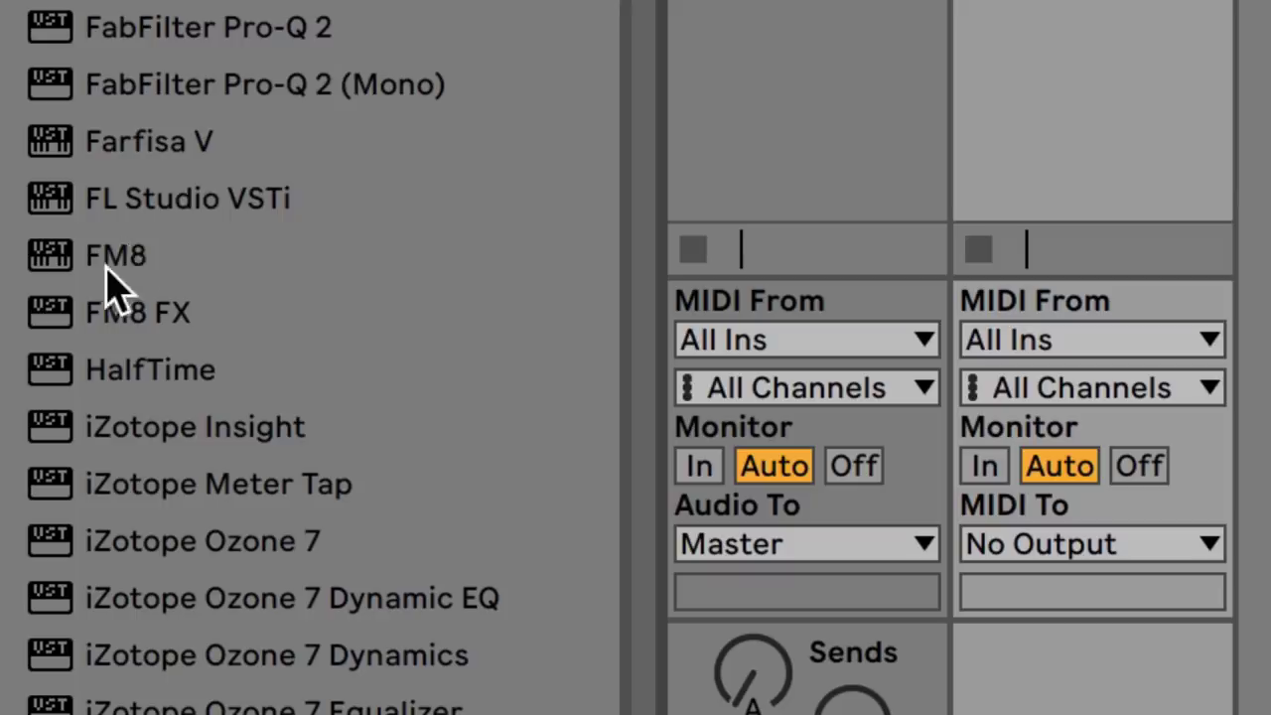
# Step: Load FM8 on track 2 fed by 1-Reason Rack Plugin's Reason Rack Plugin output, monitor In, arm track 1
pyautogui.moveTo(107, 270); pyautogui.dragTo(1135, 205)
pyautogui.click(939, 93)
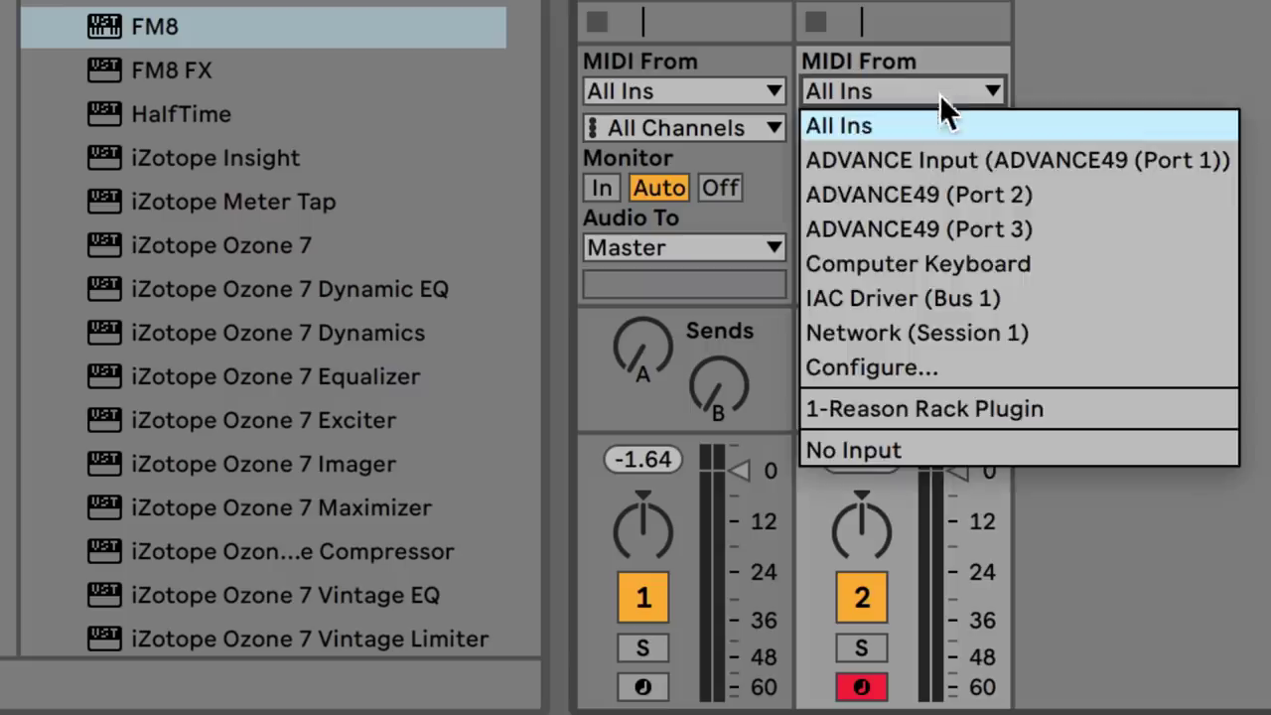
pyautogui.click(872, 408)
pyautogui.click(843, 126)
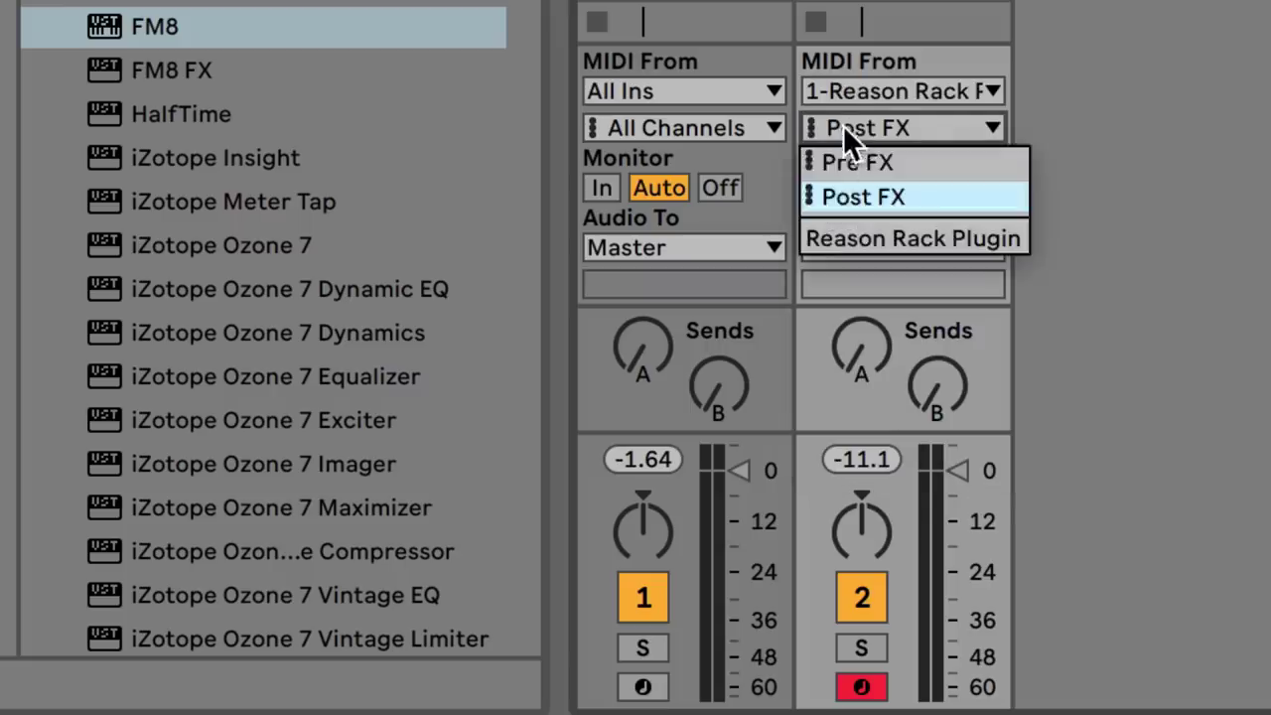
pyautogui.click(849, 241)
pyautogui.click(824, 184)
pyautogui.click(642, 684)
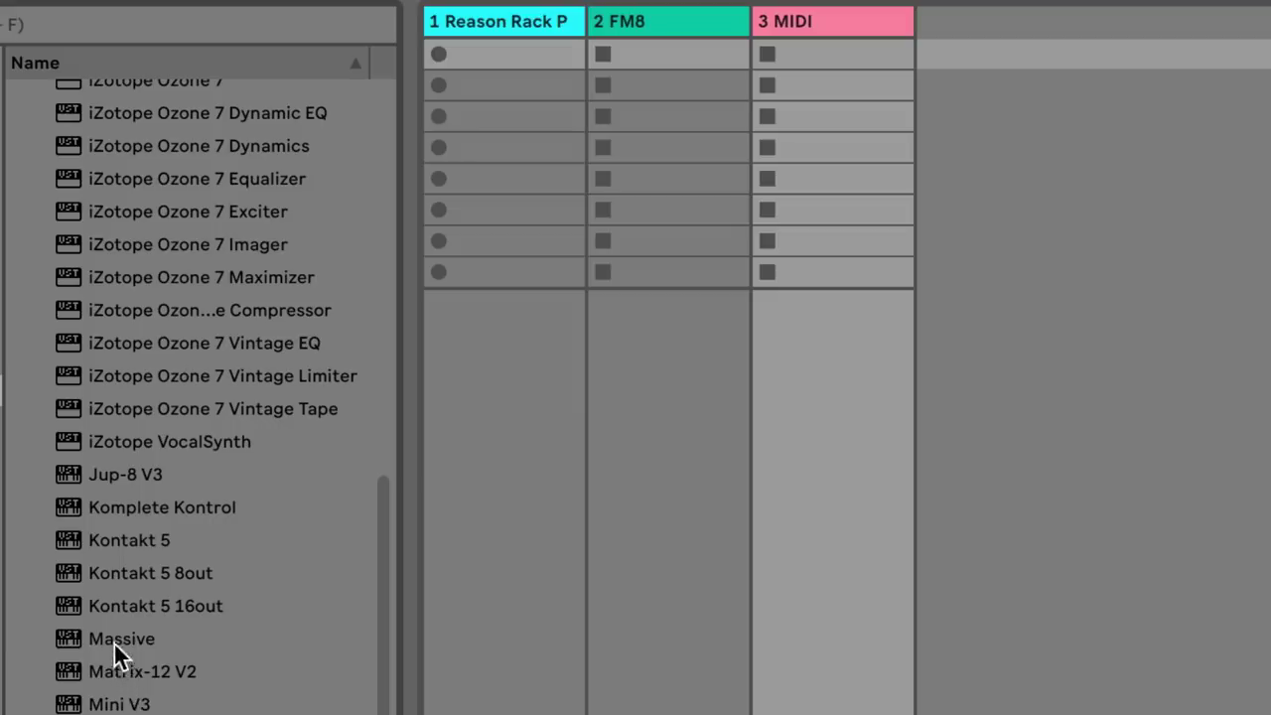
# Step: Load Massive onto track 3 and switch Synplant to the SC Wheeloctaver patch
pyautogui.click(116, 645)
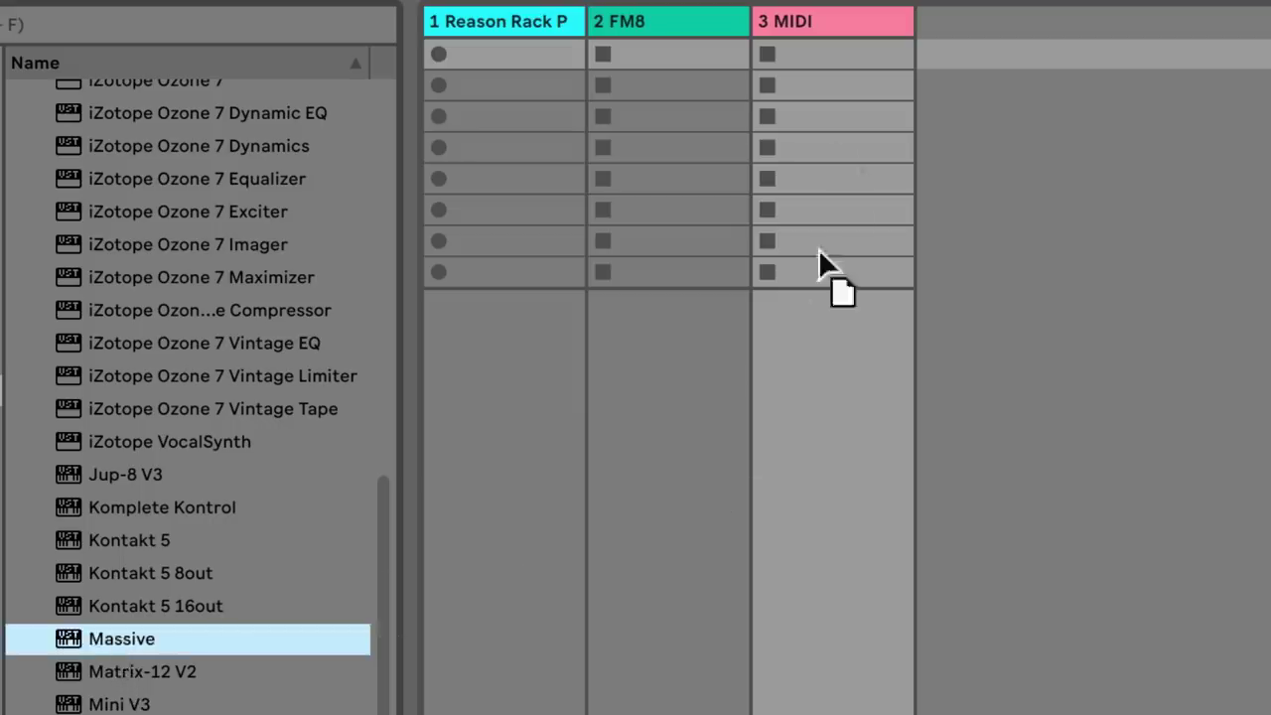
pyautogui.moveTo(827, 211); pyautogui.dragTo(831, 220)
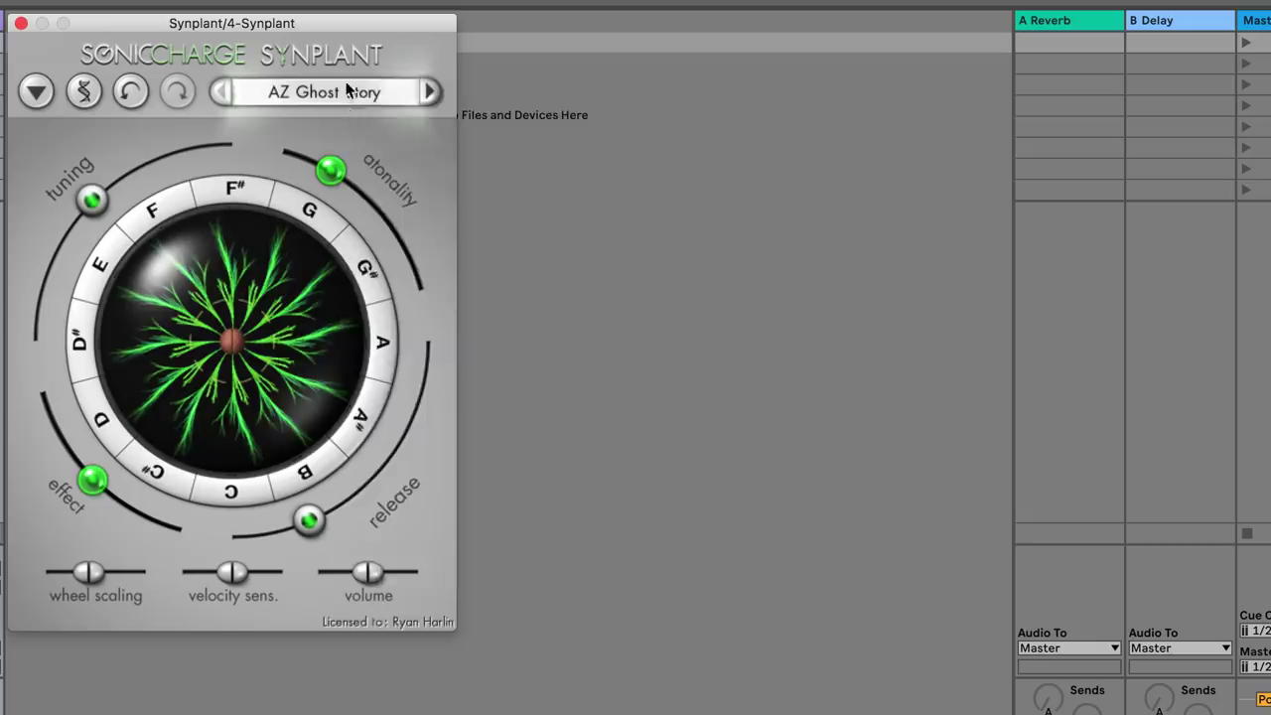
pyautogui.click(358, 90)
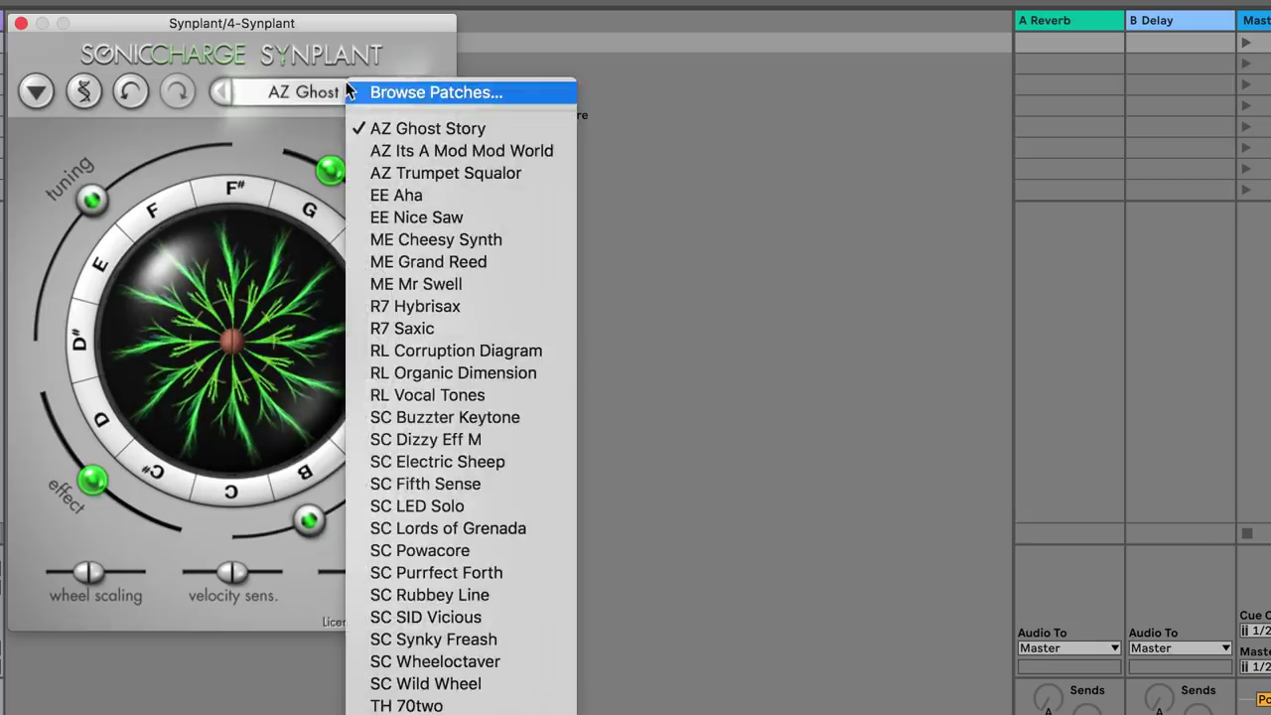
pyautogui.click(401, 659)
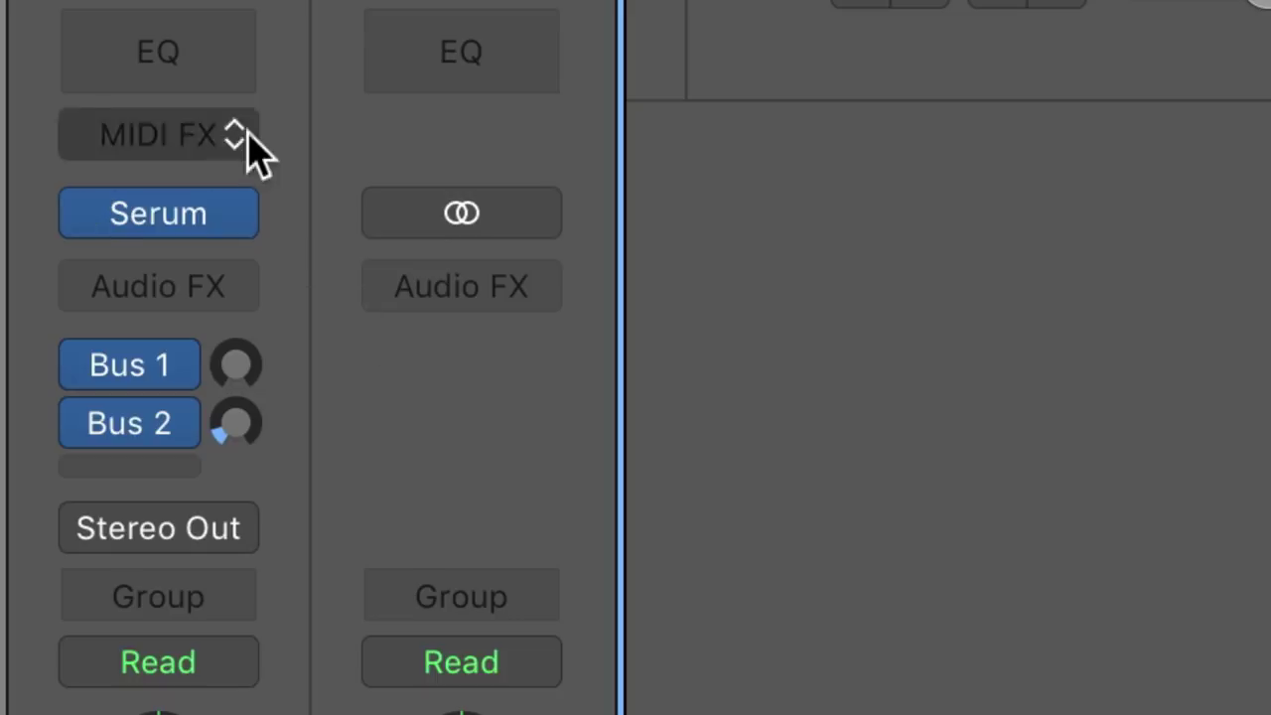
# Step: Insert Reason Rack Plugin as a MIDI FX plug-in on the Serum track
pyautogui.click(248, 144)
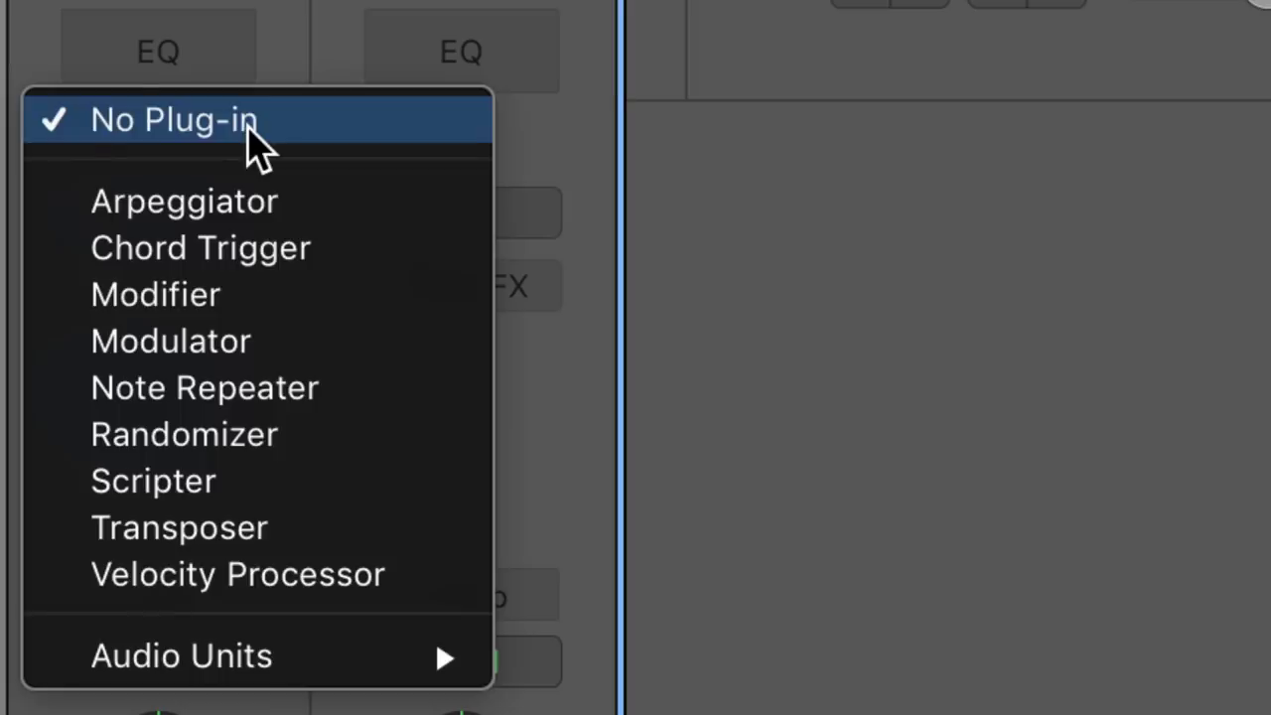
pyautogui.moveTo(284, 656)
pyautogui.moveTo(276, 357)
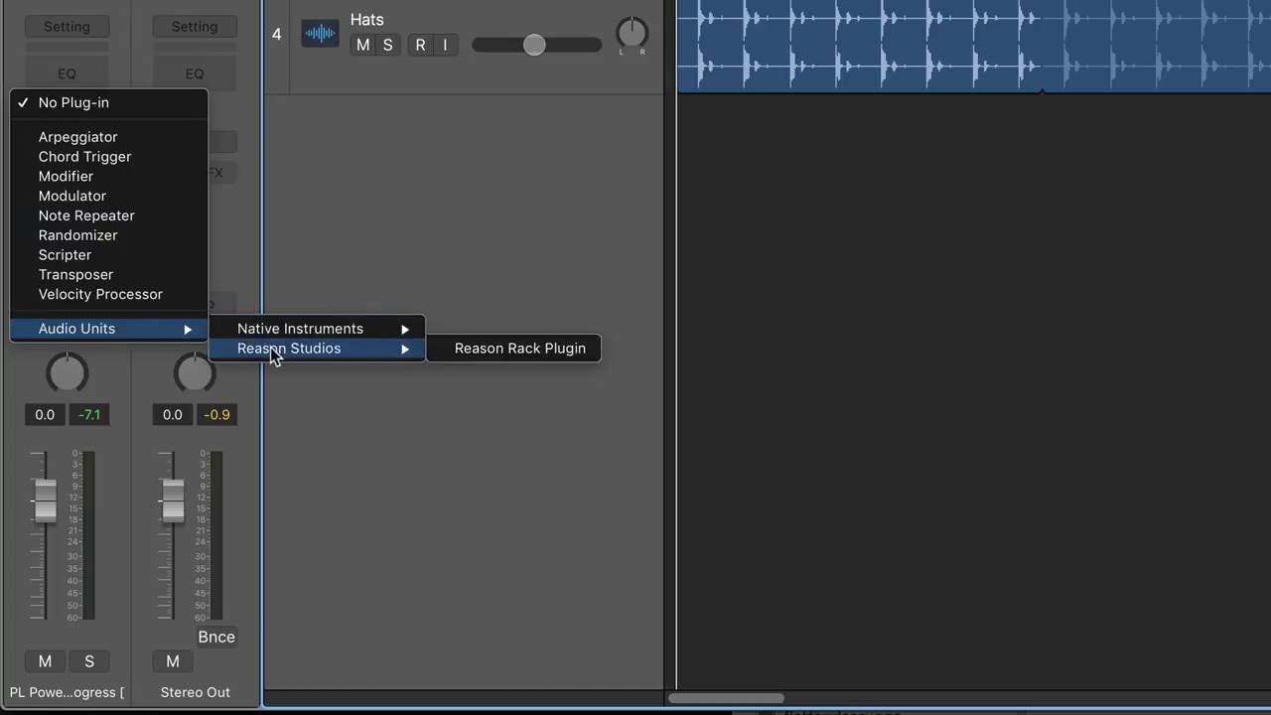
pyautogui.click(467, 355)
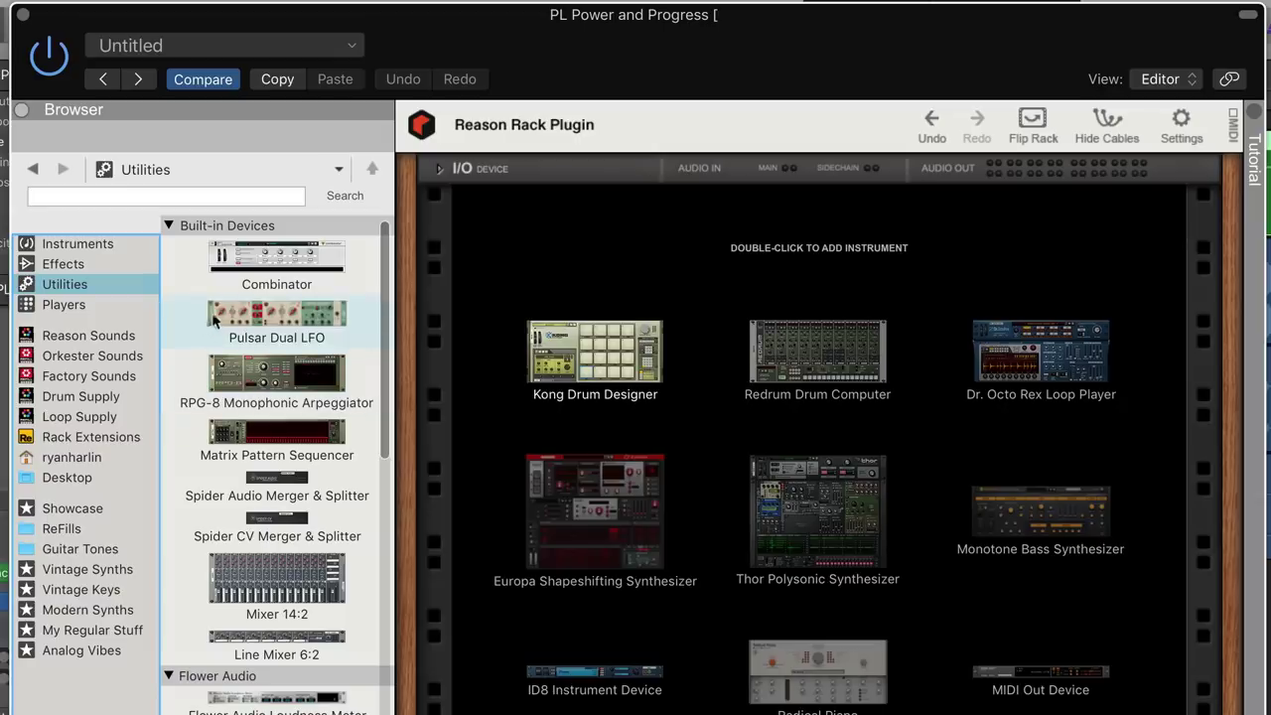
# Step: Add a Pulsar Dual LFO to the rack with a MIDI Out Device below it
pyautogui.moveTo(276, 316); pyautogui.dragTo(514, 256)
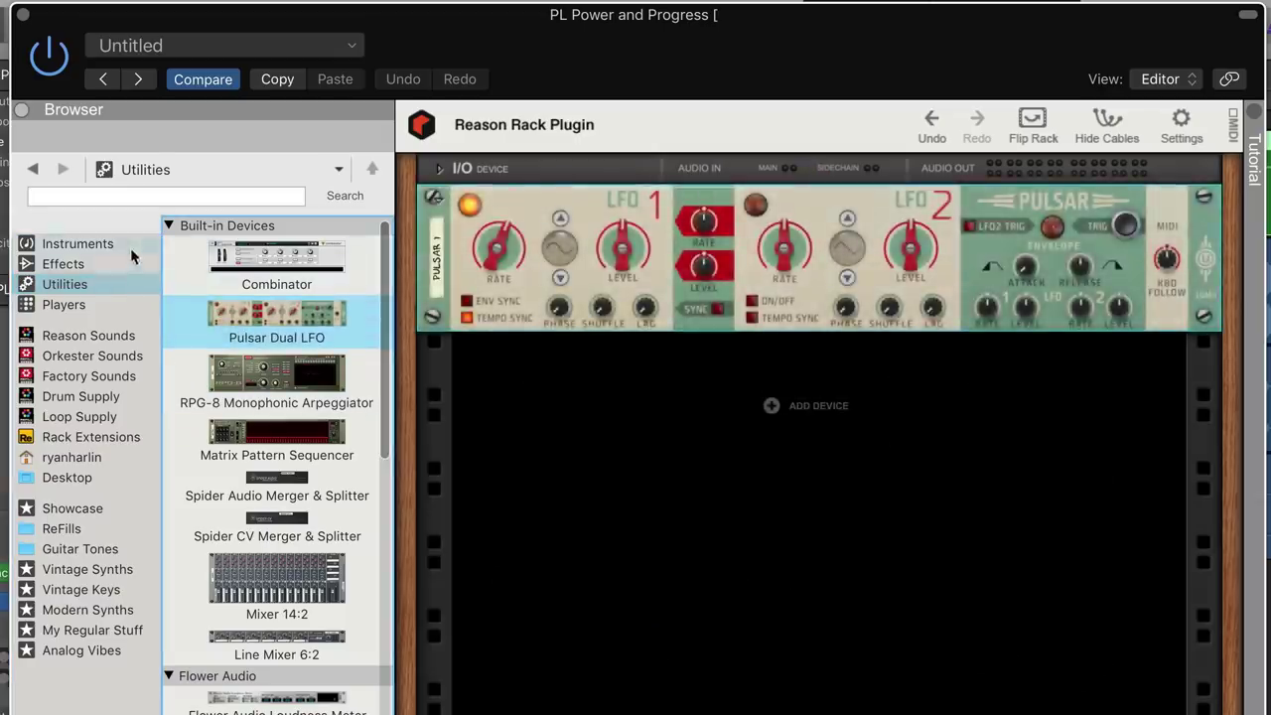
pyautogui.click(130, 250)
pyautogui.scroll(-10, 276, 447)
pyautogui.moveTo(217, 583); pyautogui.dragTo(514, 524)
pyautogui.moveTo(586, 574); pyautogui.dragTo(582, 559)
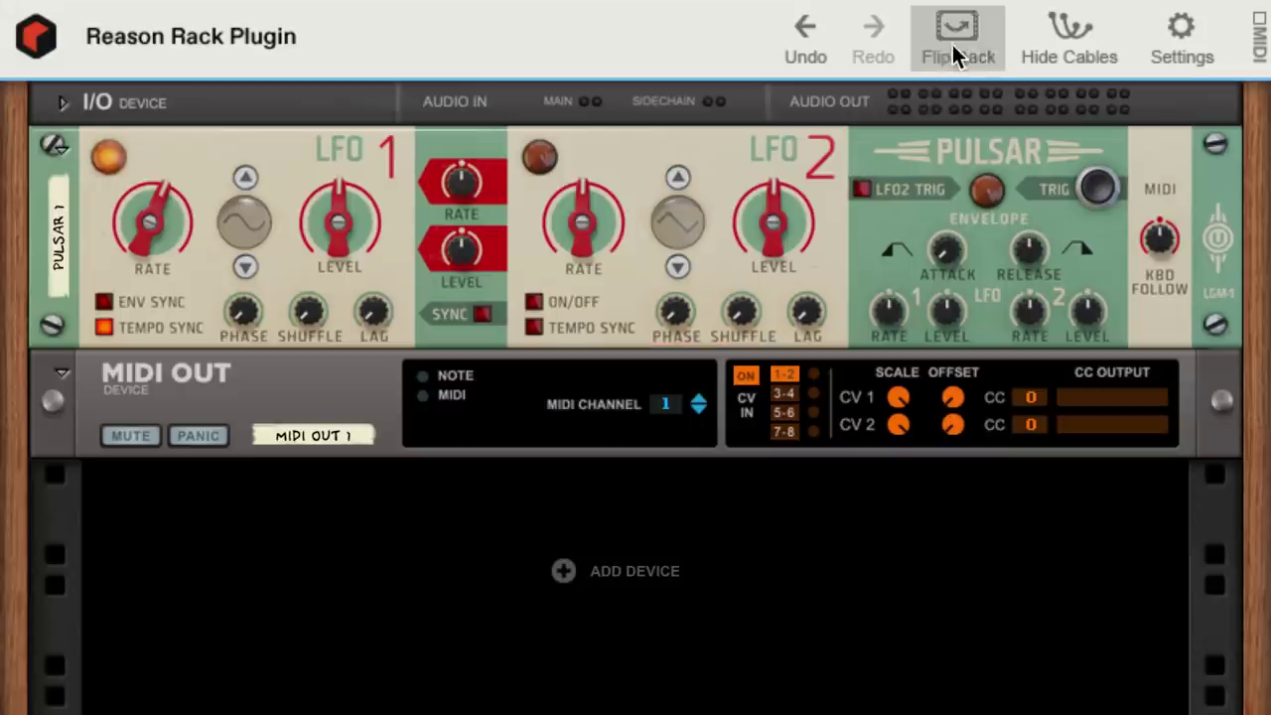
# Step: On the back of the rack, cable Pulsar's LFO 1 CV output to MIDI Out CV 1
pyautogui.click(953, 44)
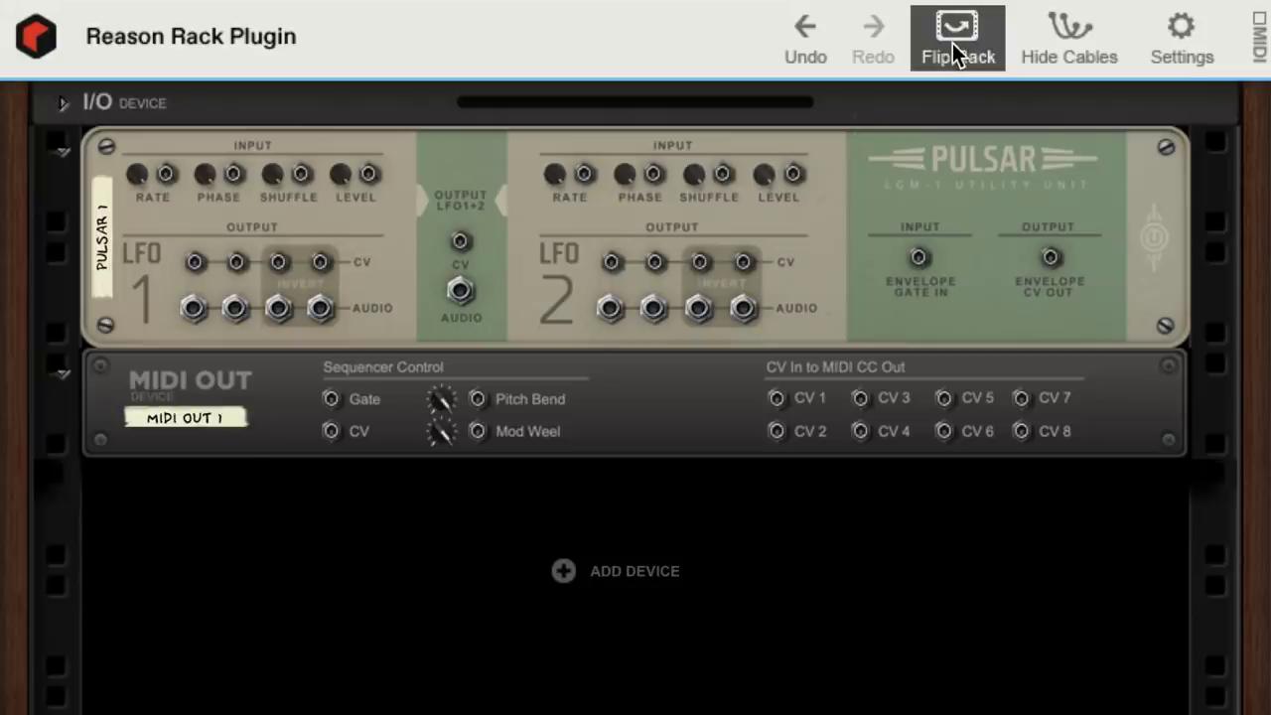
pyautogui.moveTo(197, 262); pyautogui.dragTo(776, 398)
pyautogui.press('Tab')
# Step: Set Pulsar's LFO 1 rate to 32/4 and level to 53%
pyautogui.moveTo(152, 243); pyautogui.dragTo(176, 299)
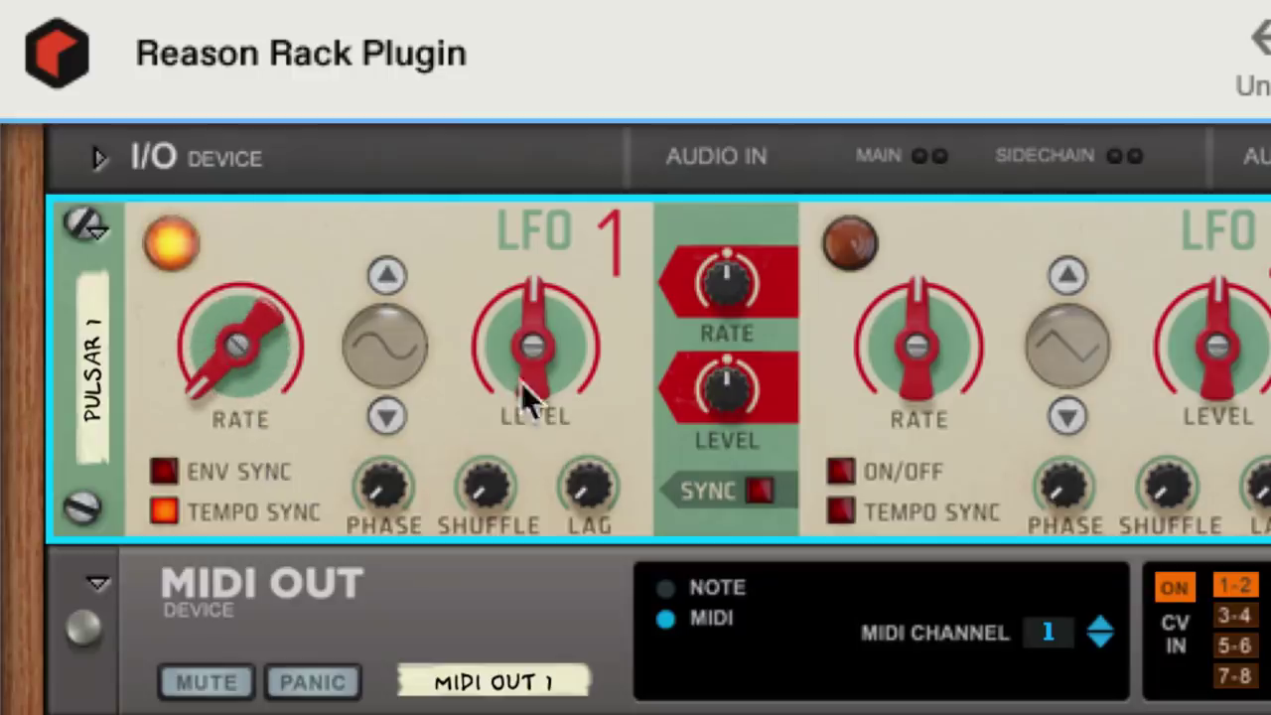
pyautogui.moveTo(521, 381); pyautogui.dragTo(529, 377)
pyautogui.moveTo(529, 376); pyautogui.dragTo(531, 373)
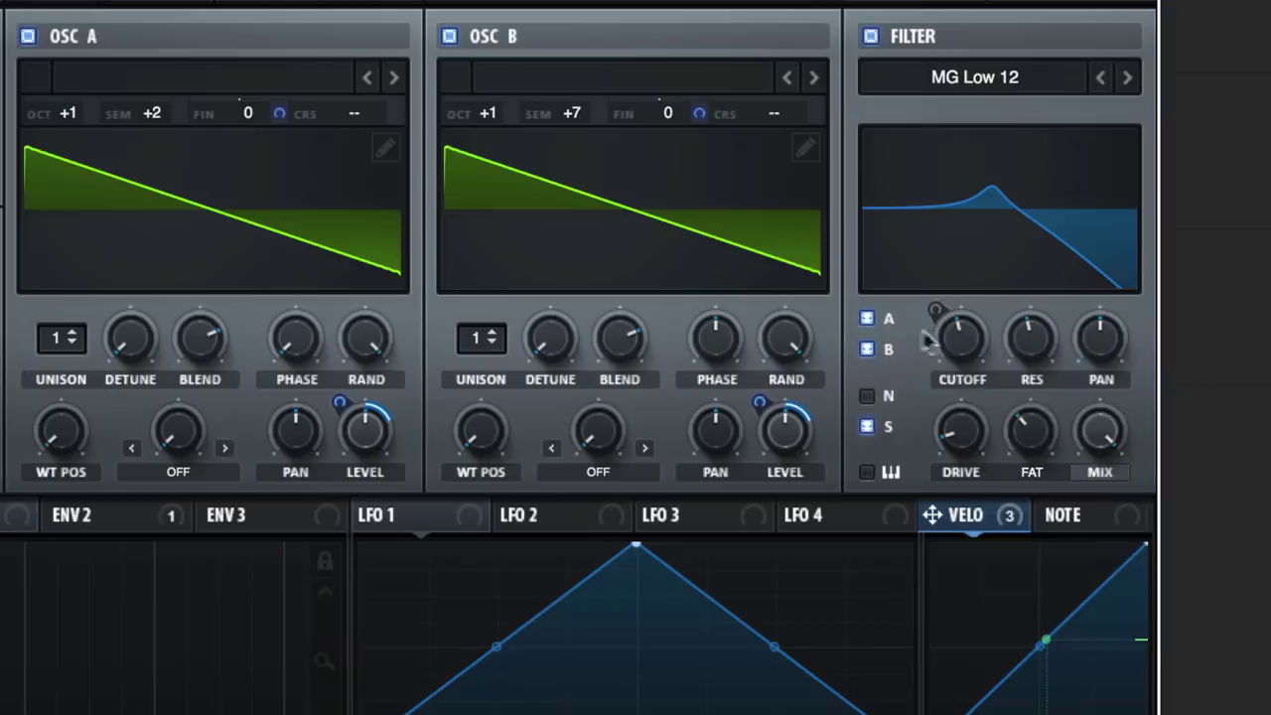
# Step: Enable MIDI Learn on Serum's Filter Cutoff knob
pyautogui.rightClick(962, 340)
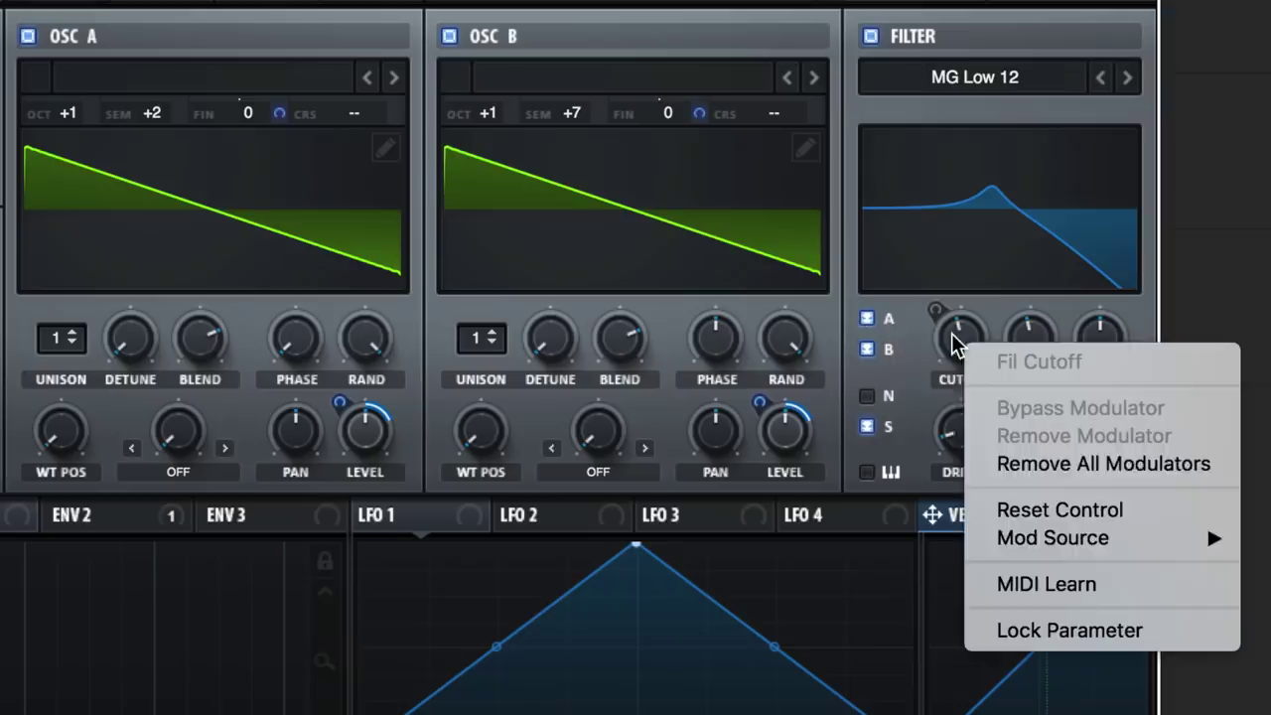
pyautogui.click(991, 585)
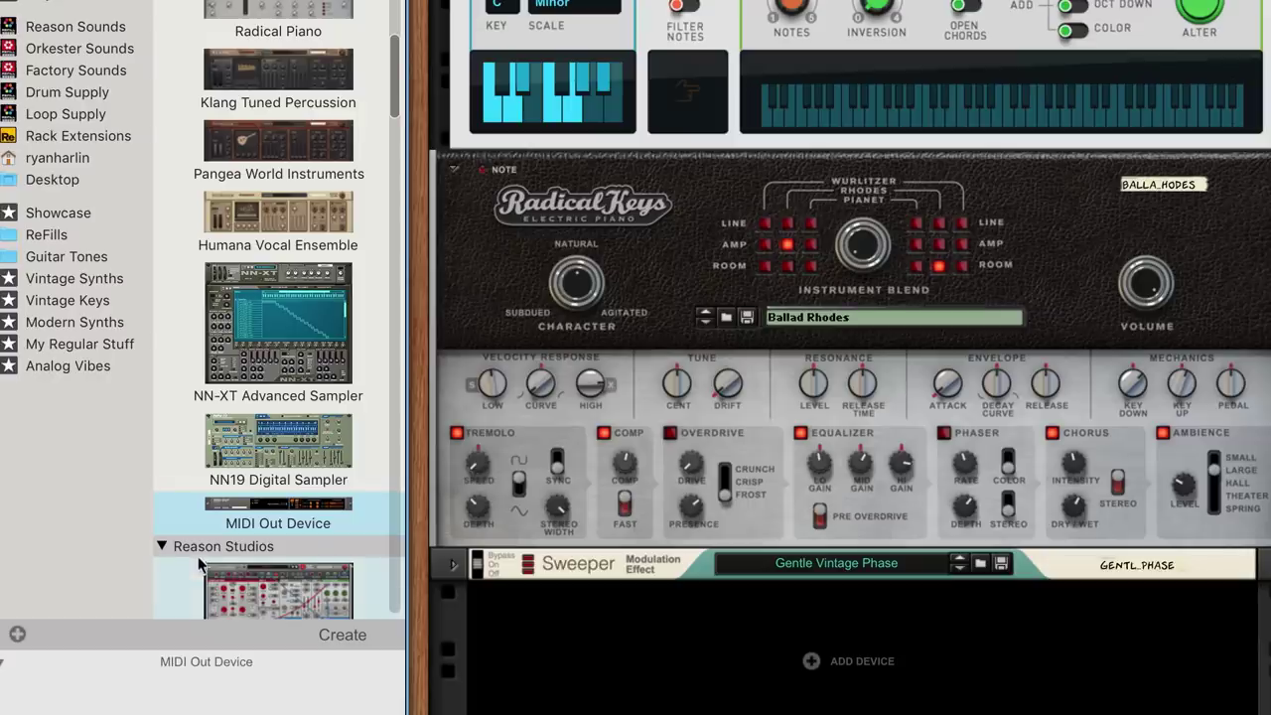
# Step: Drop a MIDI Out Device under Sweeper, select all devices with Cmd+A, and combine them
pyautogui.moveTo(269, 517); pyautogui.dragTo(574, 617)
pyautogui.press('super+a')
pyautogui.rightClick(716, 35)
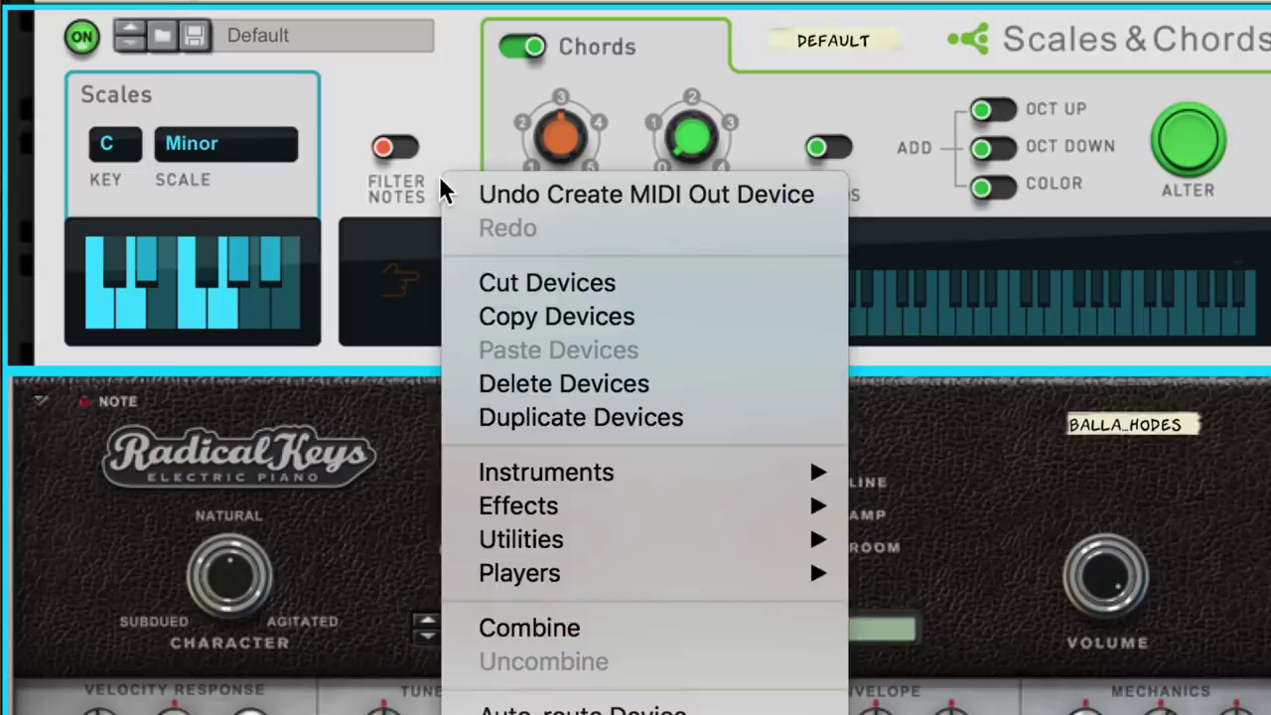
pyautogui.click(470, 635)
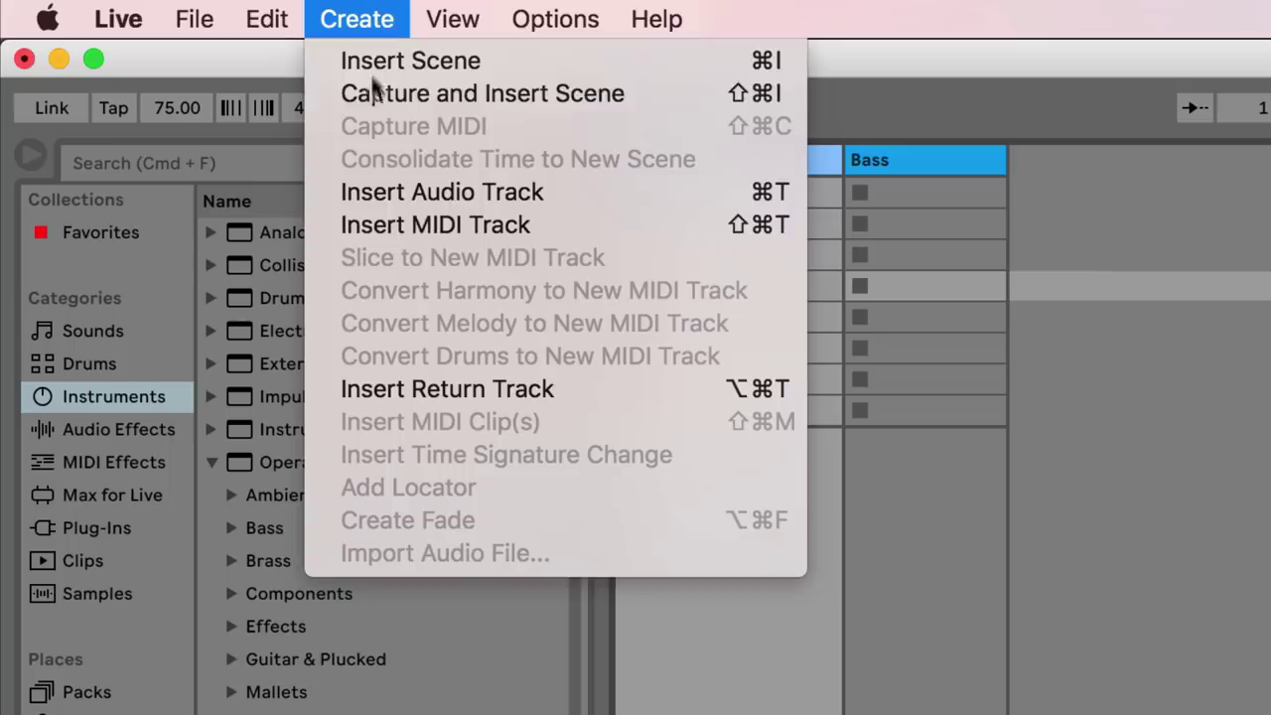
# Step: Add a MIDI track taking MIDI from 1-Reason Rack Plugin's Reason Rack Plugin device output, monitored In
pyautogui.click(393, 224)
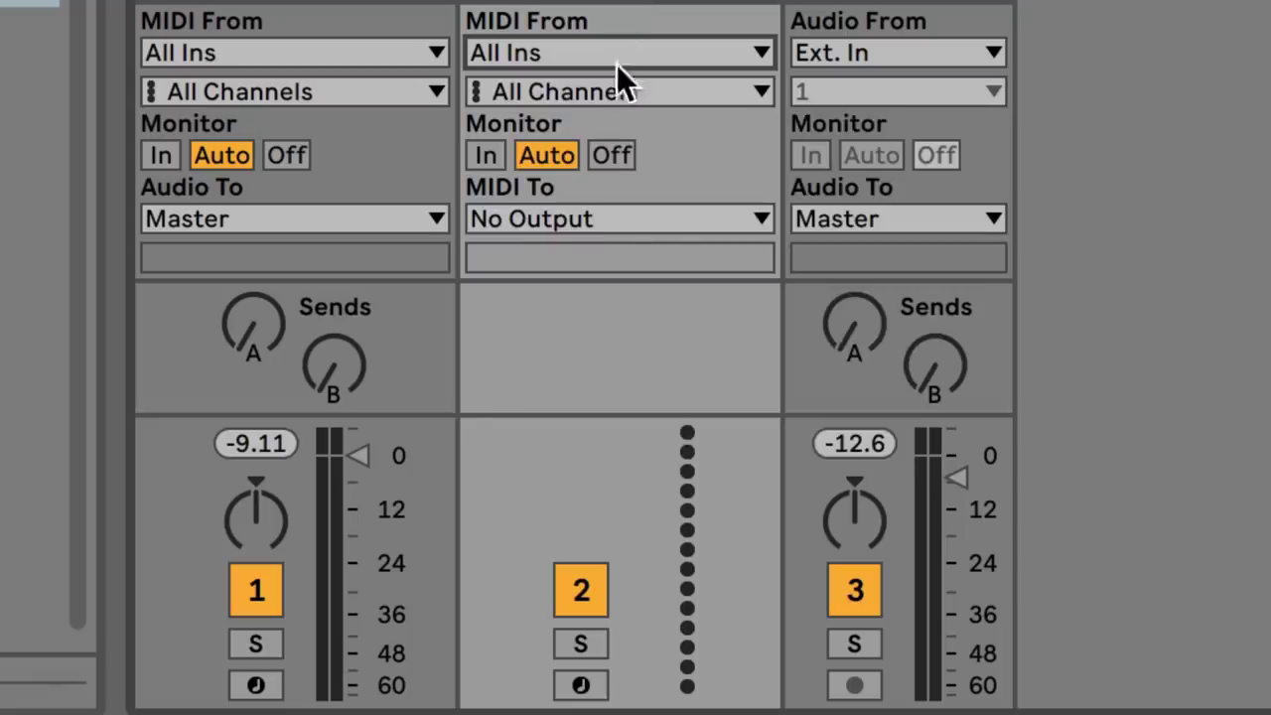
pyautogui.click(617, 62)
pyautogui.click(582, 406)
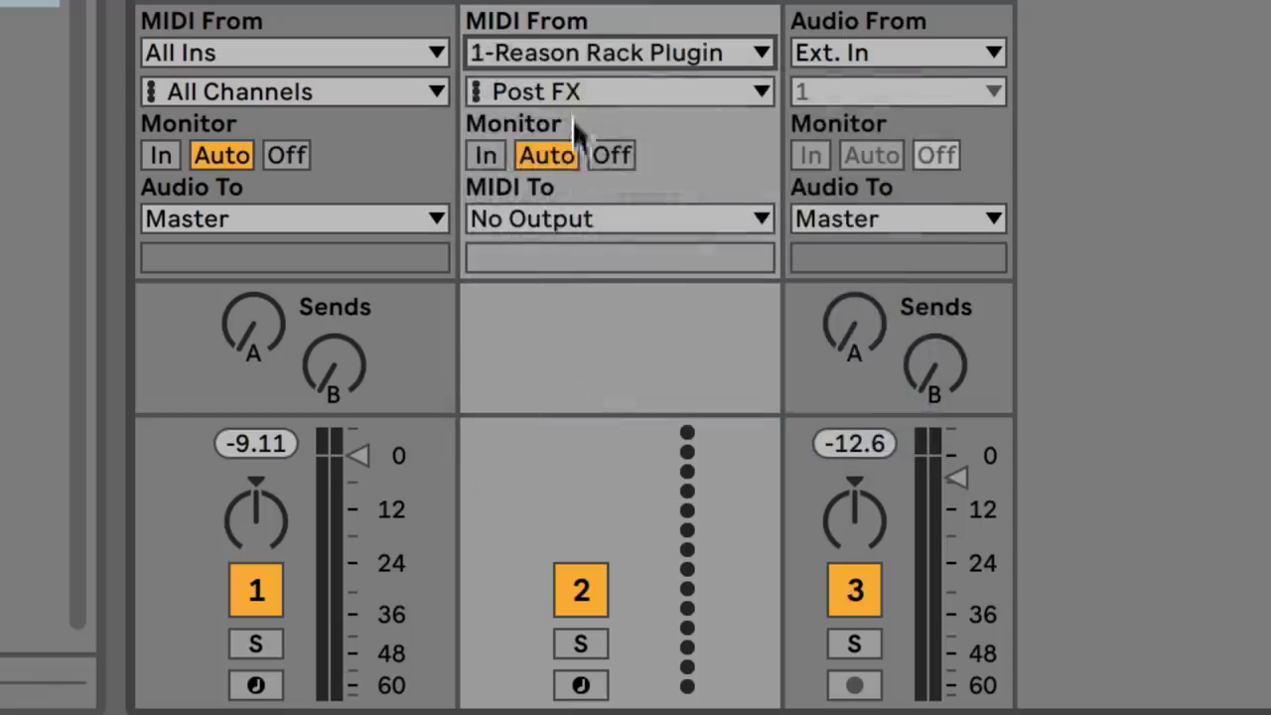
pyautogui.click(572, 91)
pyautogui.click(546, 207)
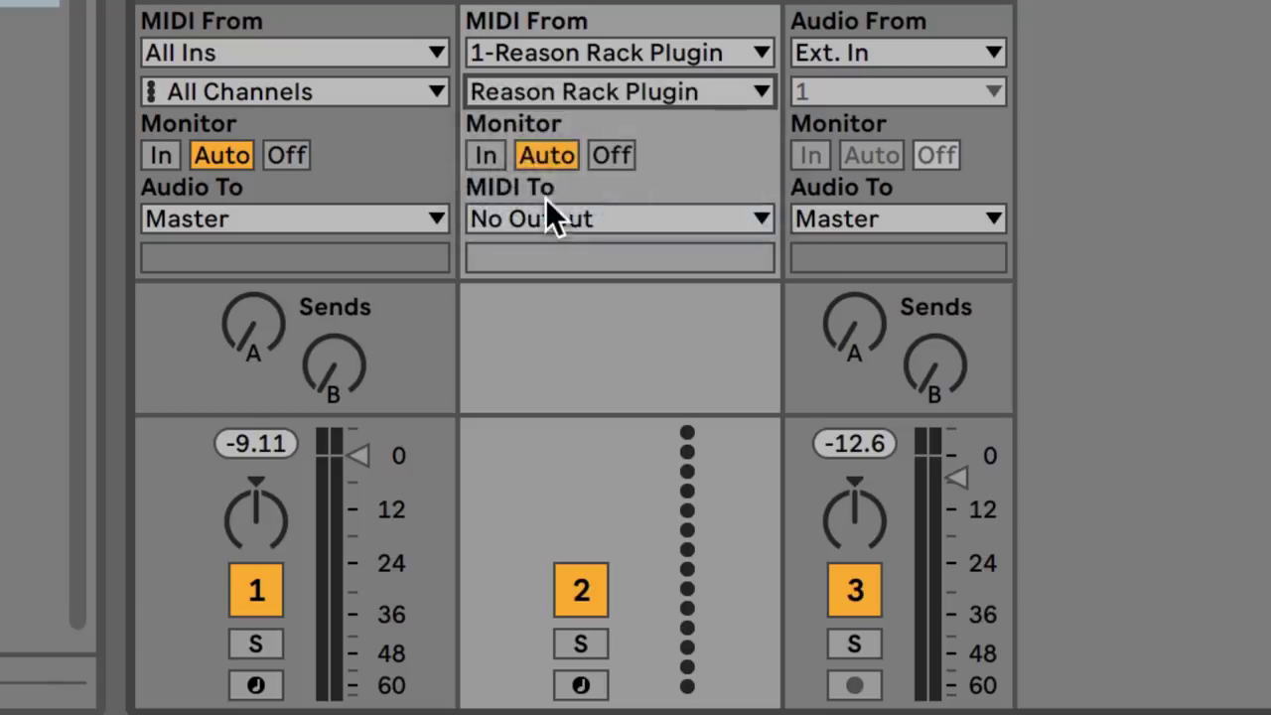
pyautogui.click(486, 157)
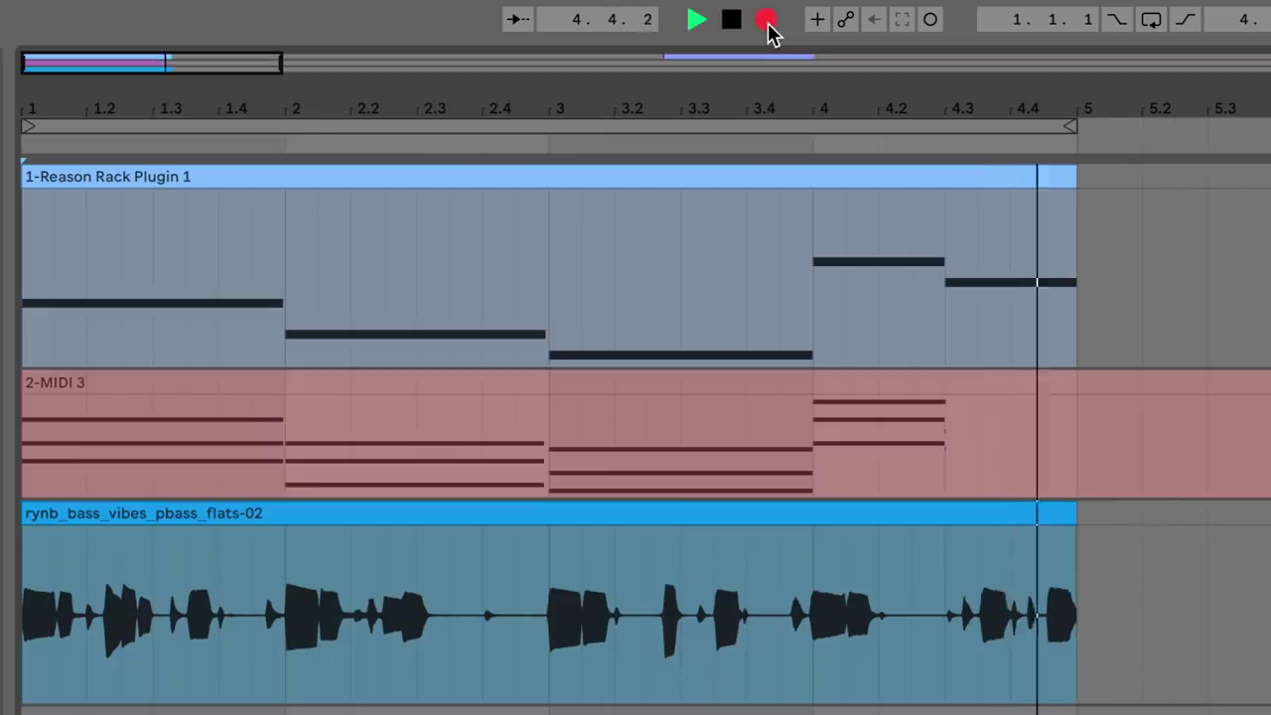
# Step: Stop recording, replace track 1's old clip with the MIDI 3 chord clip, and switch Scales & Chords off
pyautogui.press('space')
pyautogui.click(589, 186)
pyautogui.press('Delete')
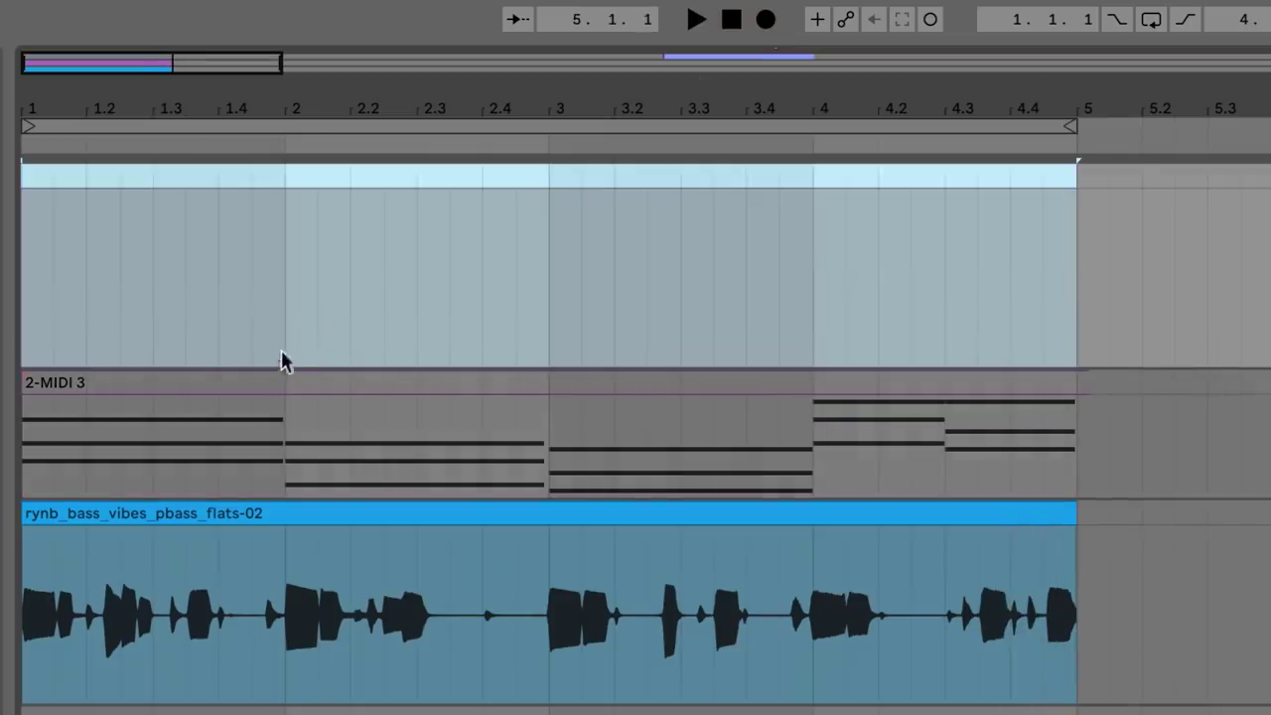
pyautogui.moveTo(276, 388); pyautogui.dragTo(276, 270)
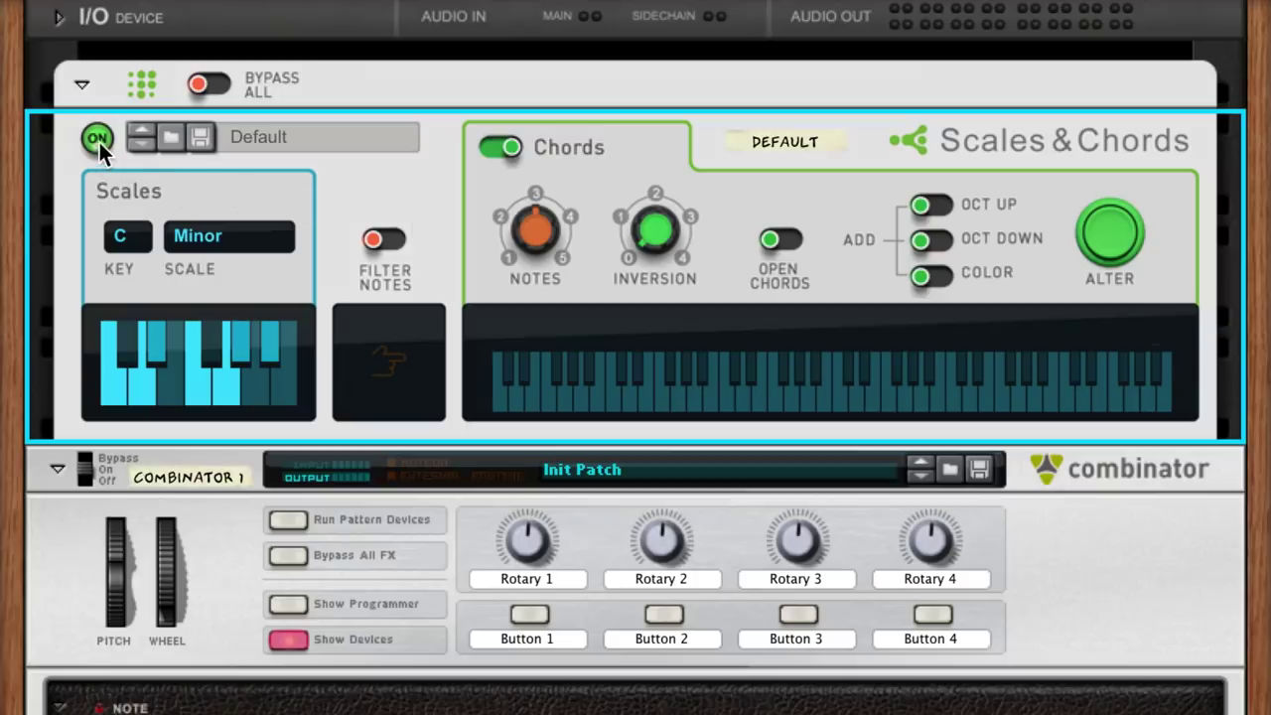
pyautogui.click(99, 139)
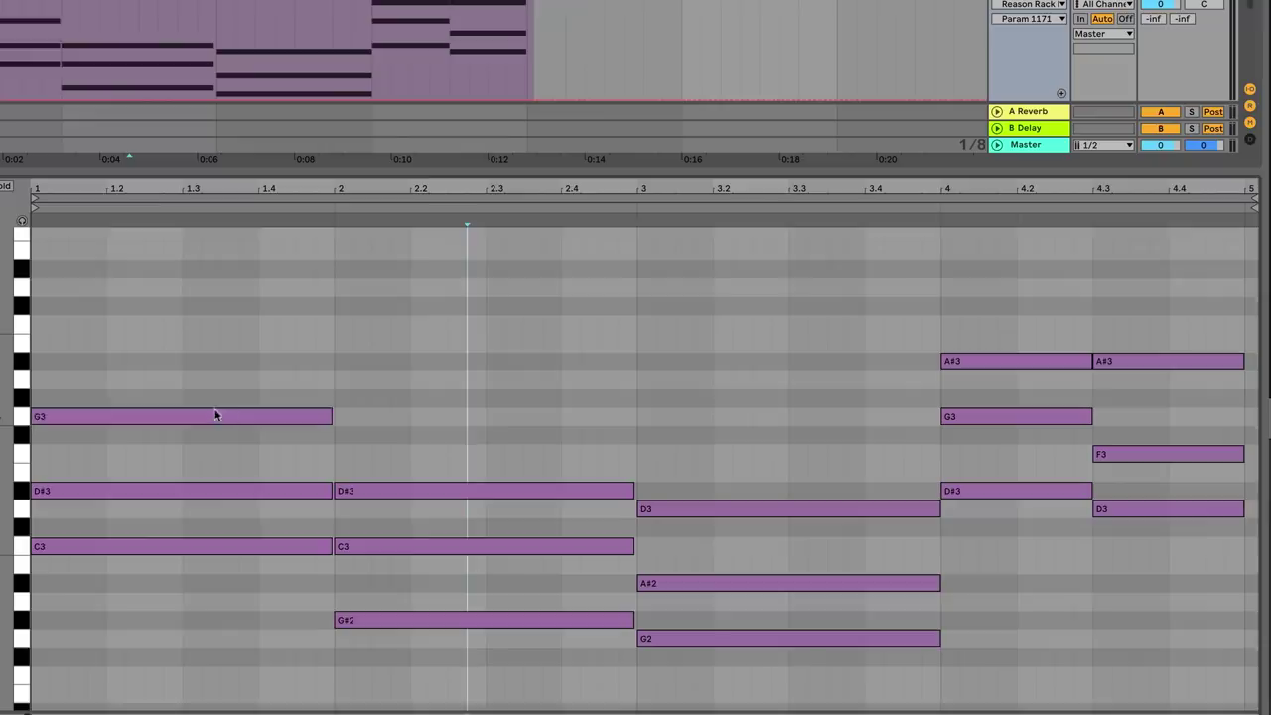
# Step: Lower the first B2 to G#2 and the beat-4 A#3 to A2, and add a lengthened G#3 note
pyautogui.moveTo(216, 414); pyautogui.dragTo(207, 618)
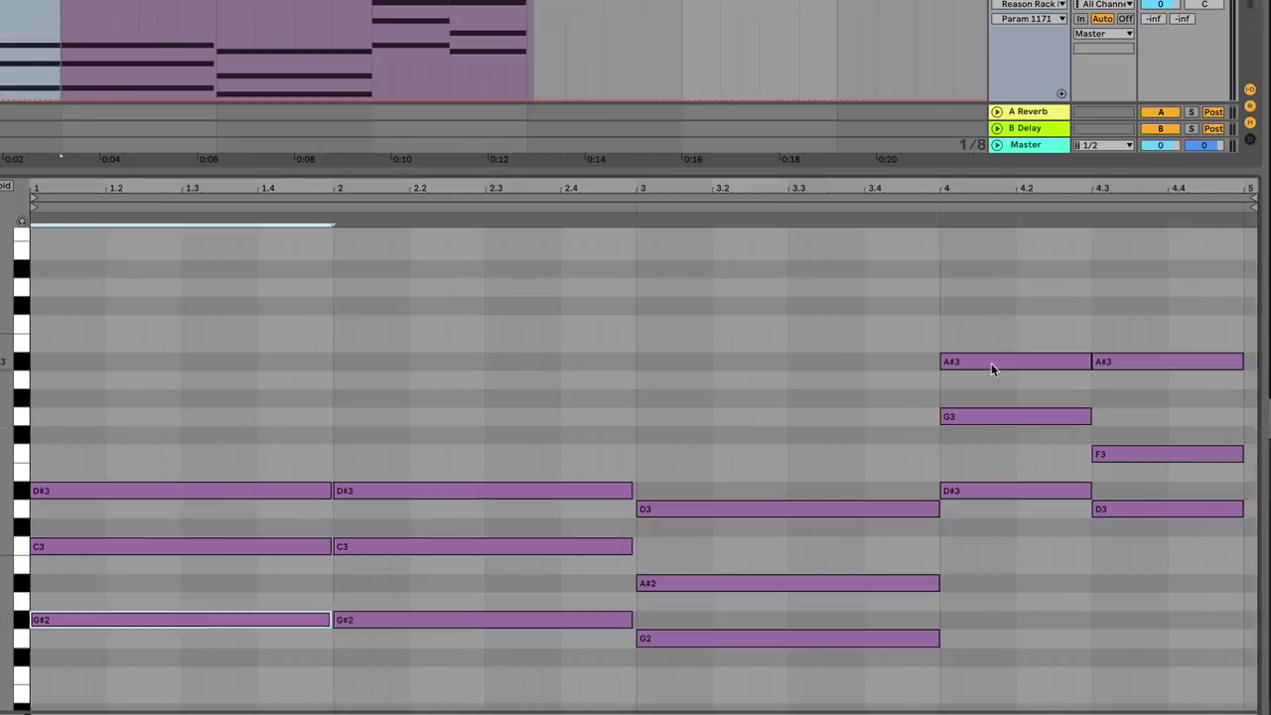
pyautogui.moveTo(992, 364); pyautogui.dragTo(992, 585)
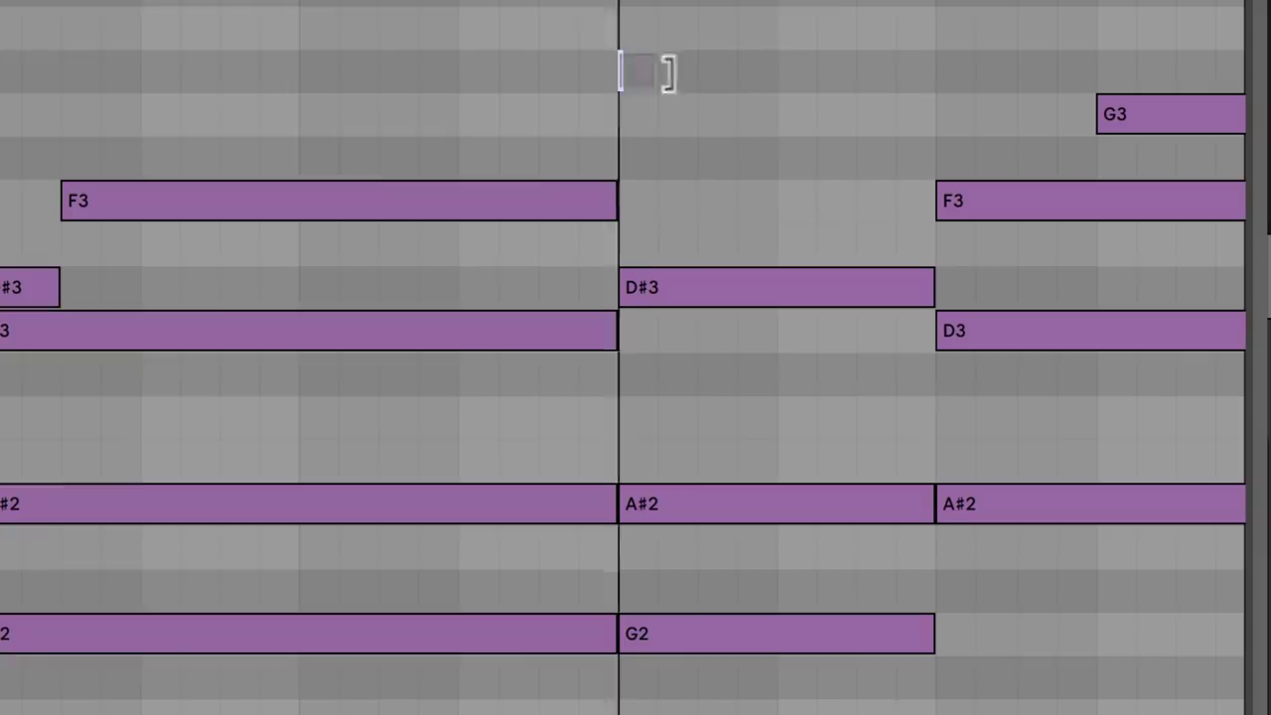
pyautogui.doubleClick(666, 70)
pyautogui.moveTo(701, 71); pyautogui.dragTo(775, 71)
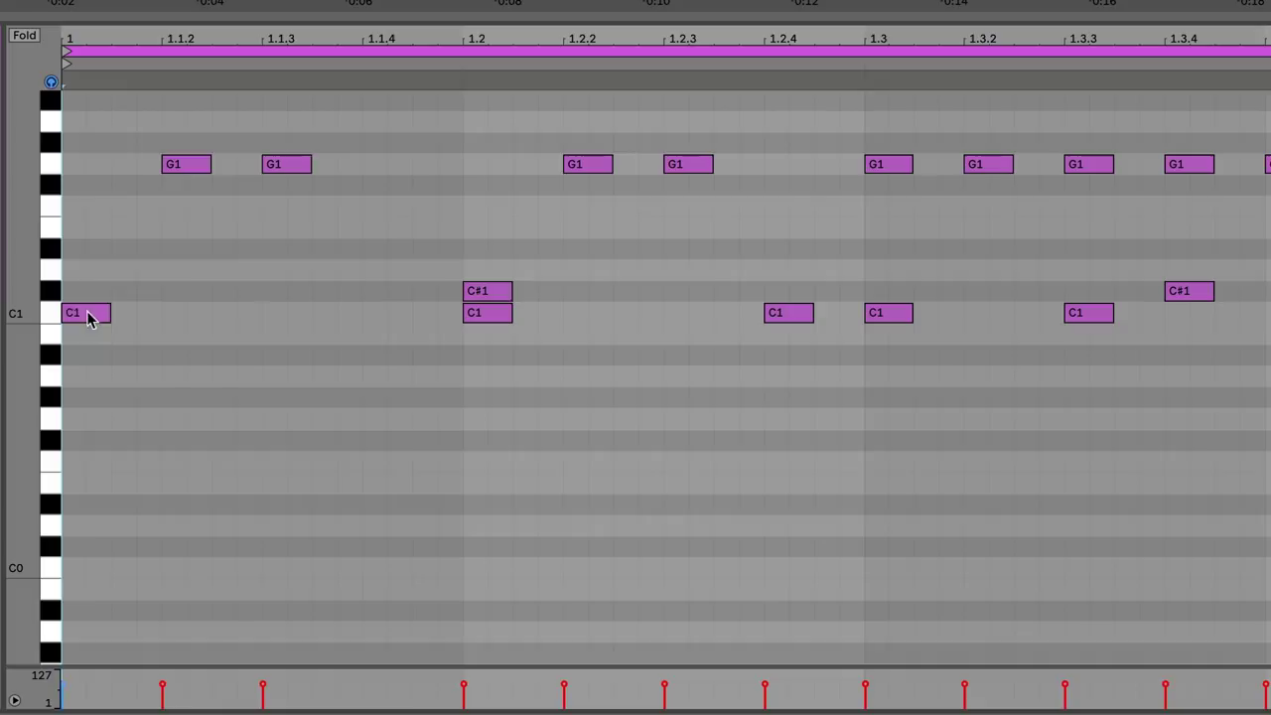
# Step: Alt-drag a C1 note to the right to copy it as an extra C1 hit
pyautogui.moveTo(89, 316); pyautogui.dragTo(359, 320)
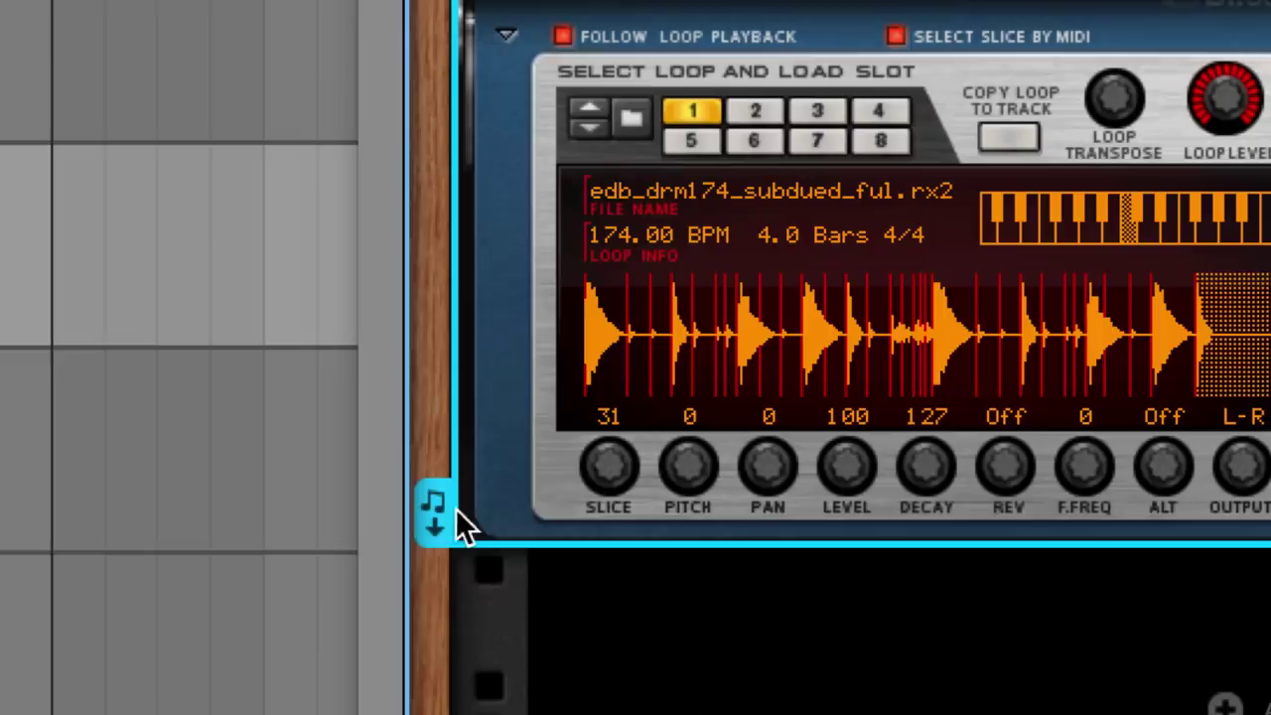
# Step: Drop the edb_drm174_subdued_ful.rx2 slice notes onto Live's Track 1 and inspect two slice notes
pyautogui.moveTo(437, 521); pyautogui.dragTo(56, 363)
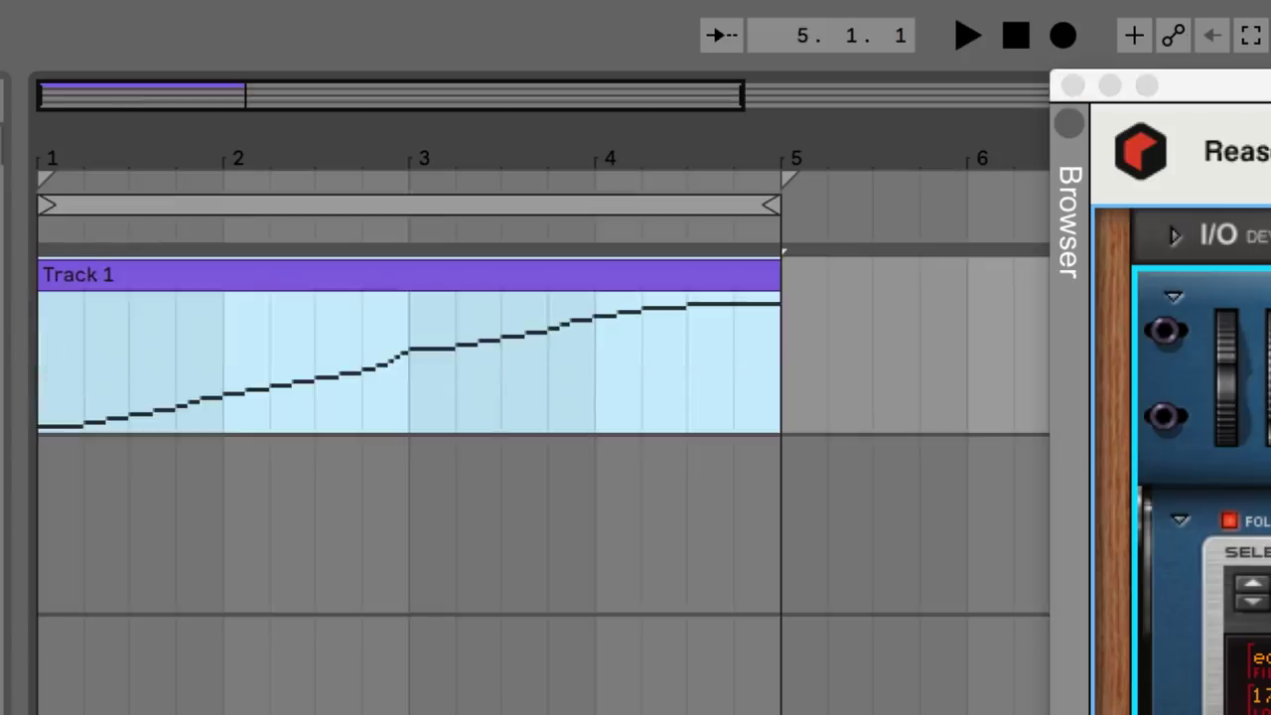
pyautogui.click(211, 557)
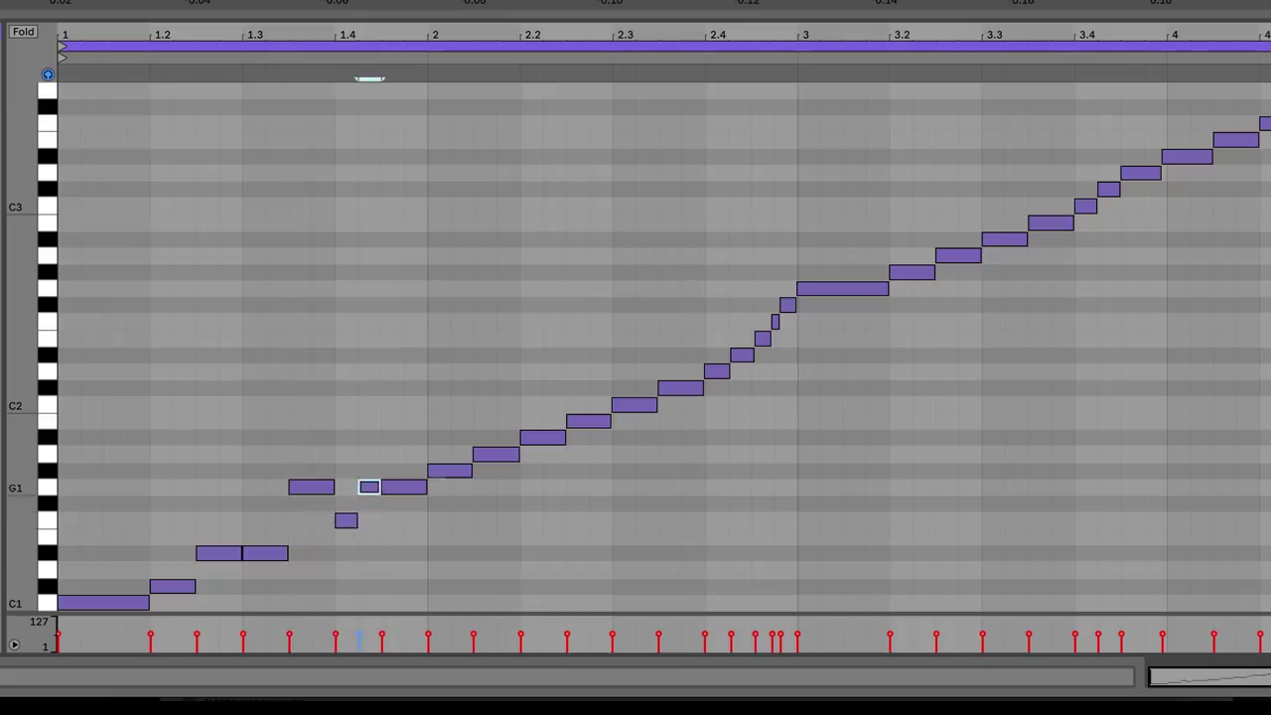
pyautogui.click(542, 441)
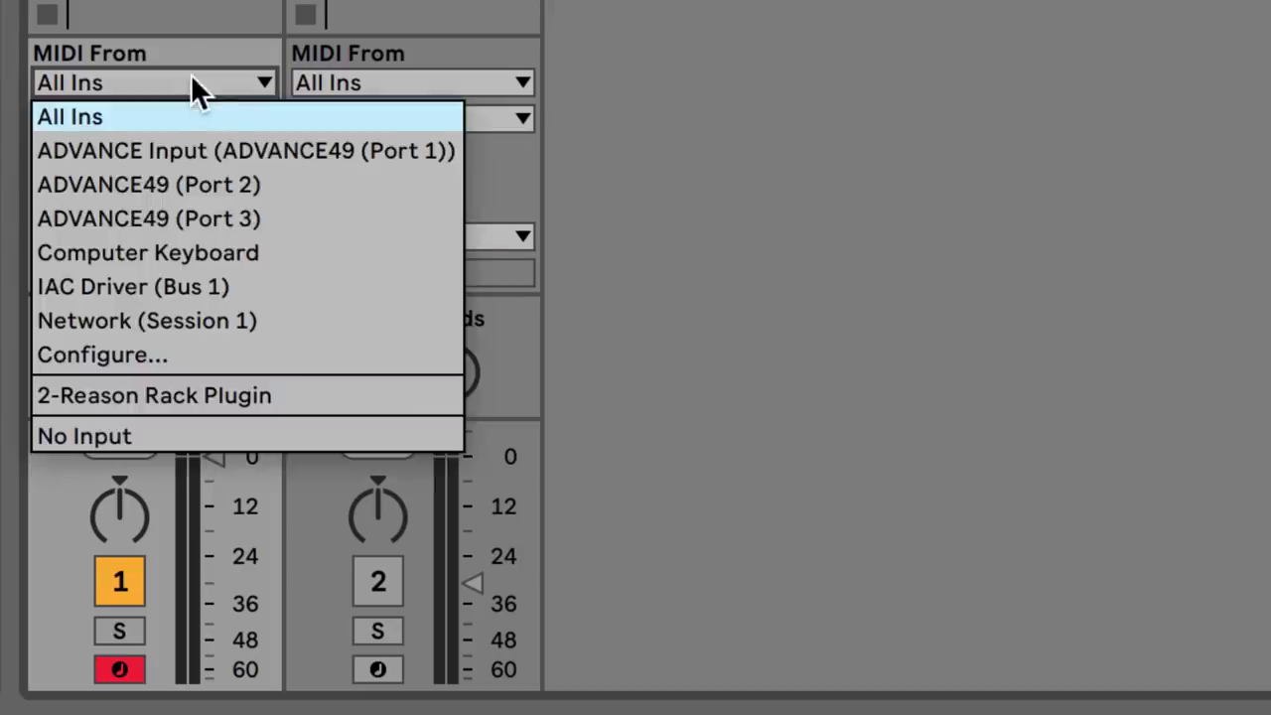
# Step: Set track 1's MIDI From to 2-Reason Rack Plugin, tapping the Reason Rack Plugin device instead of Post FX
pyautogui.click(123, 395)
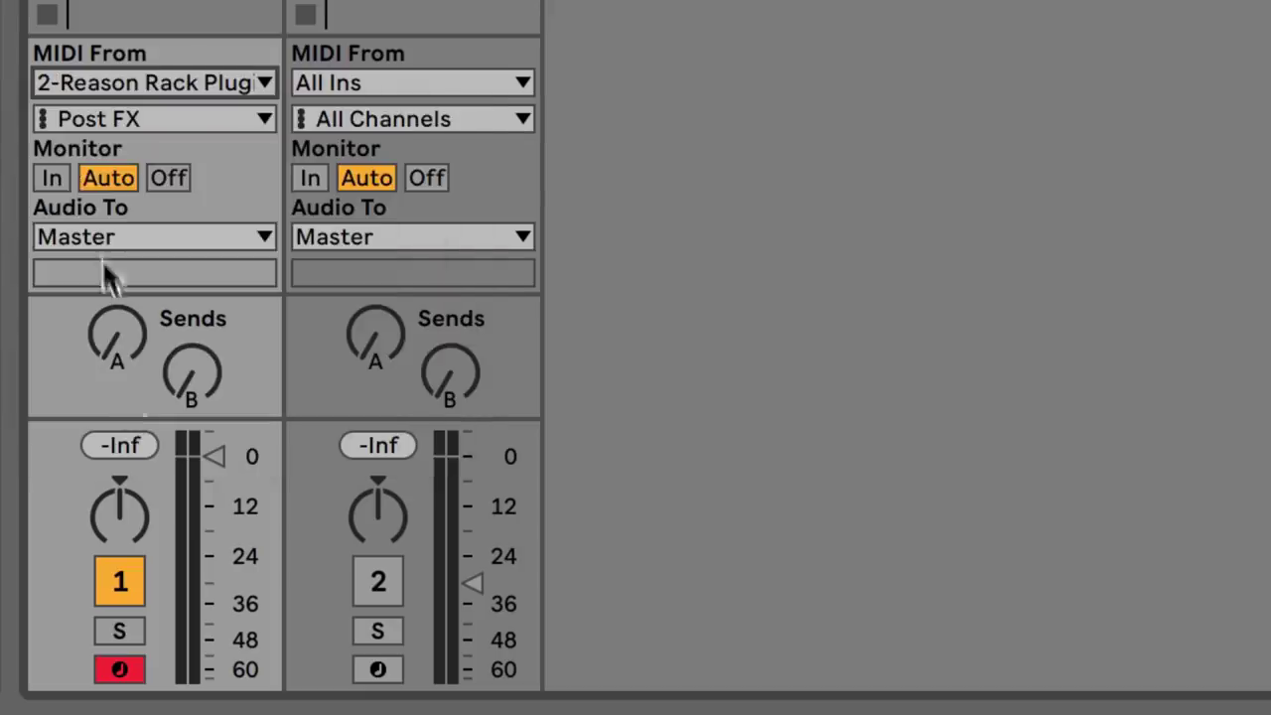
pyautogui.click(96, 119)
pyautogui.click(102, 229)
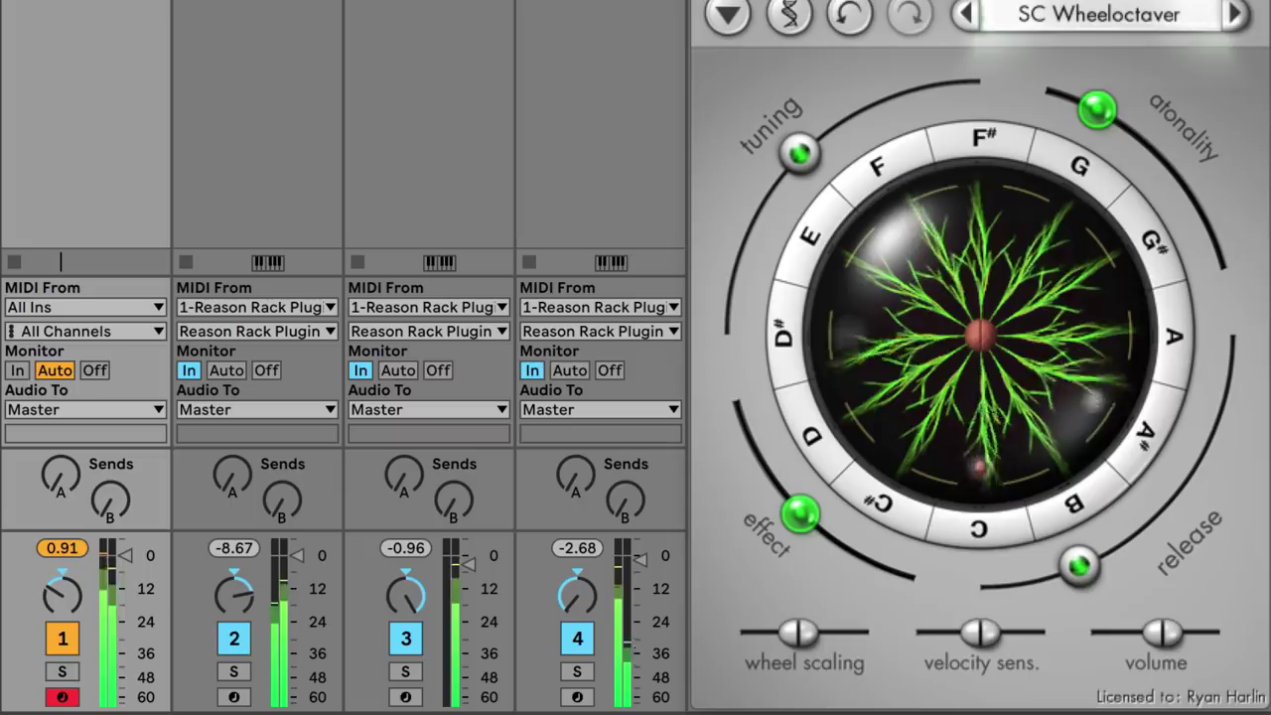